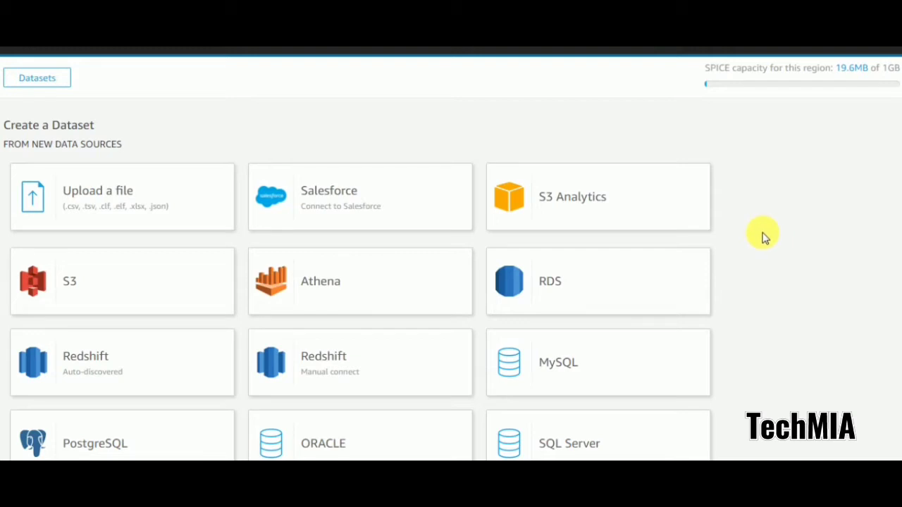
- Create a dataset from the existing People Overview data source and open it for visualization
scroll(896, 184, down, 10)
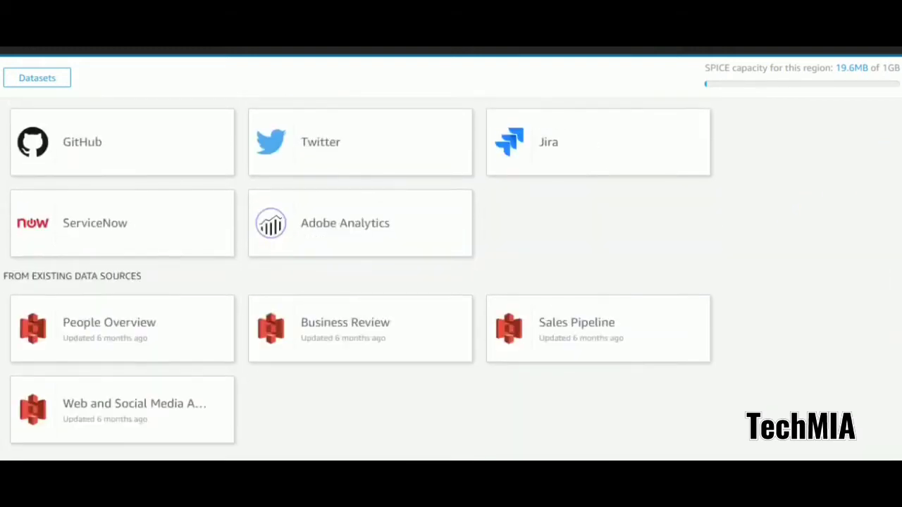
click(117, 334)
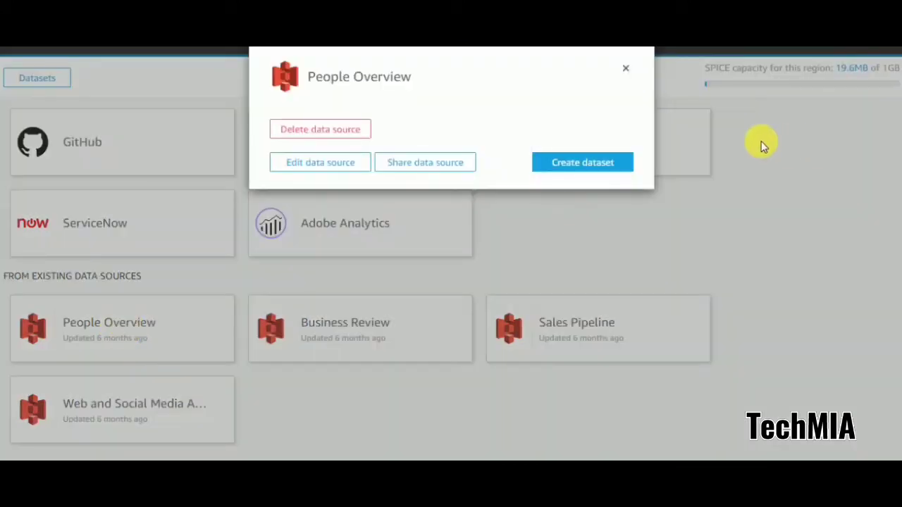
click(581, 162)
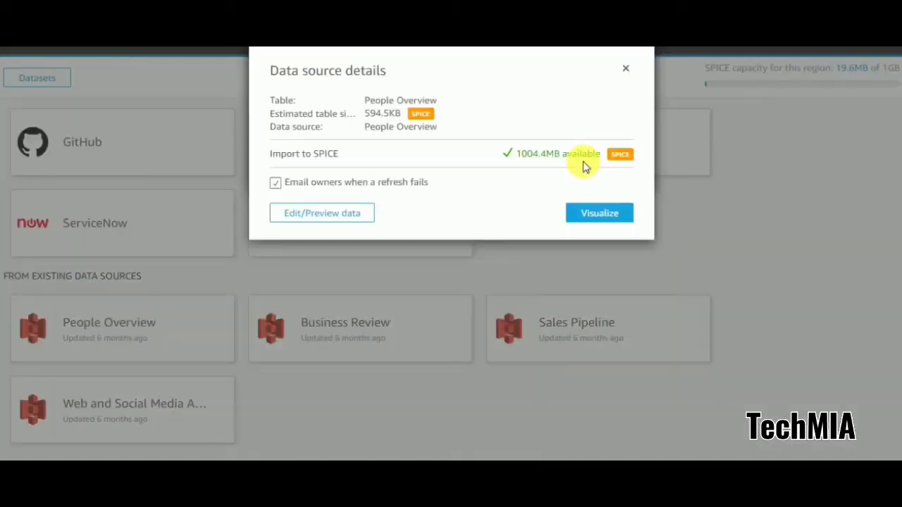
click(601, 213)
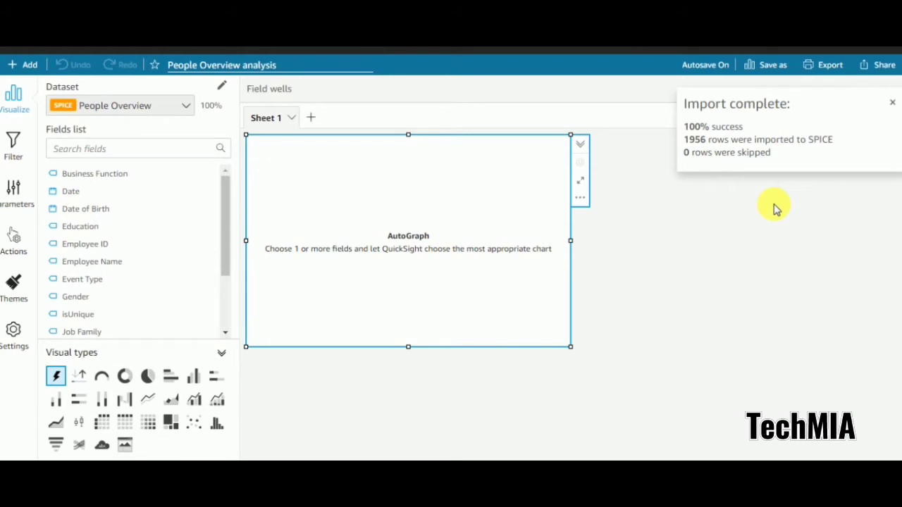
click(891, 104)
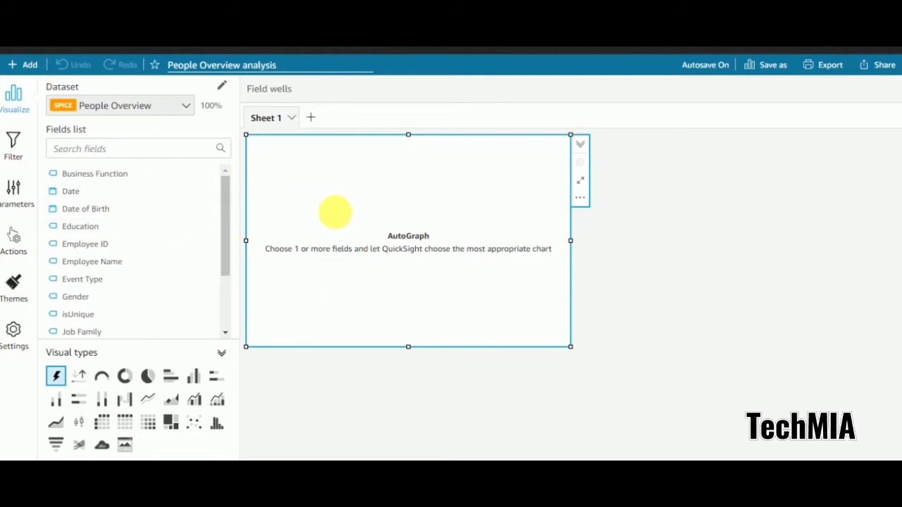
- Build a pivot table with Business Function as rows and Region as columns, and enlarge the visual
click(103, 422)
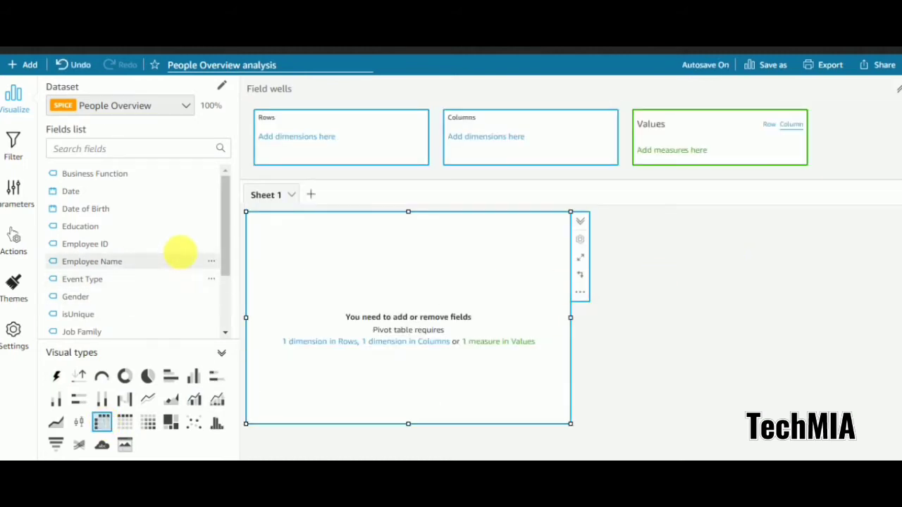
drag(105, 176, 345, 139)
scroll(189, 282, down, 2)
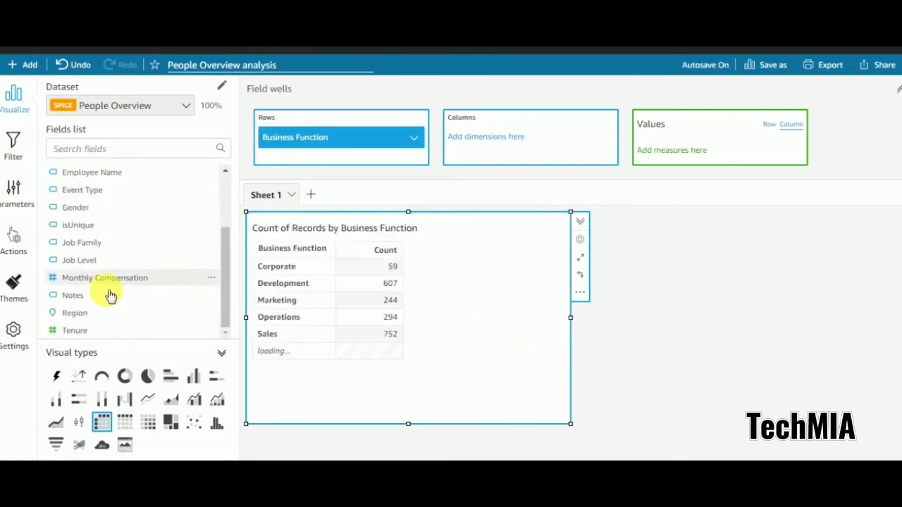
drag(117, 315, 497, 141)
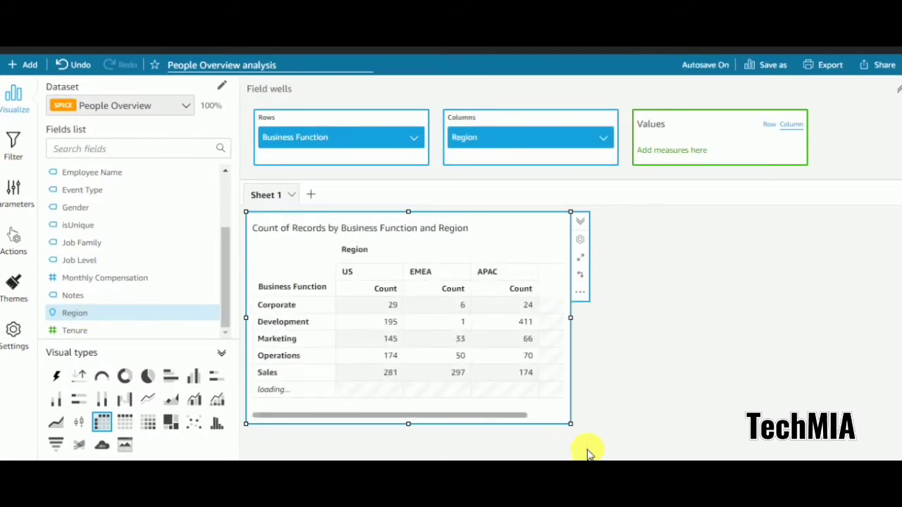
drag(574, 429, 733, 447)
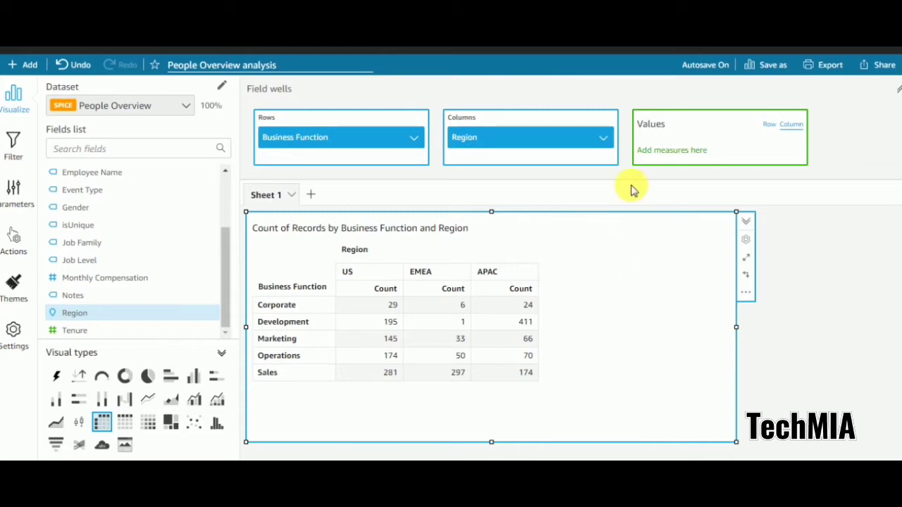
- Add a second sheet with a table grouped by Employee ID, Business Function and Region, and enlarge the table
click(313, 195)
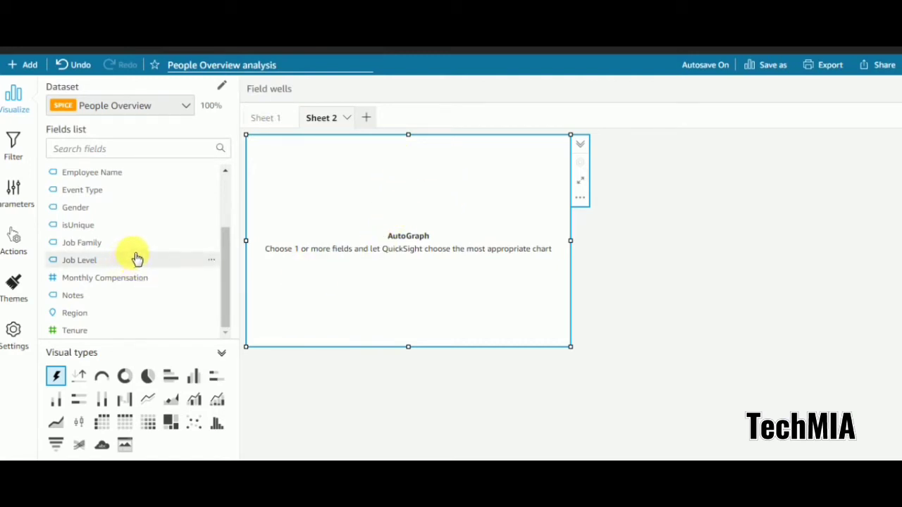
scroll(124, 261, up, 3)
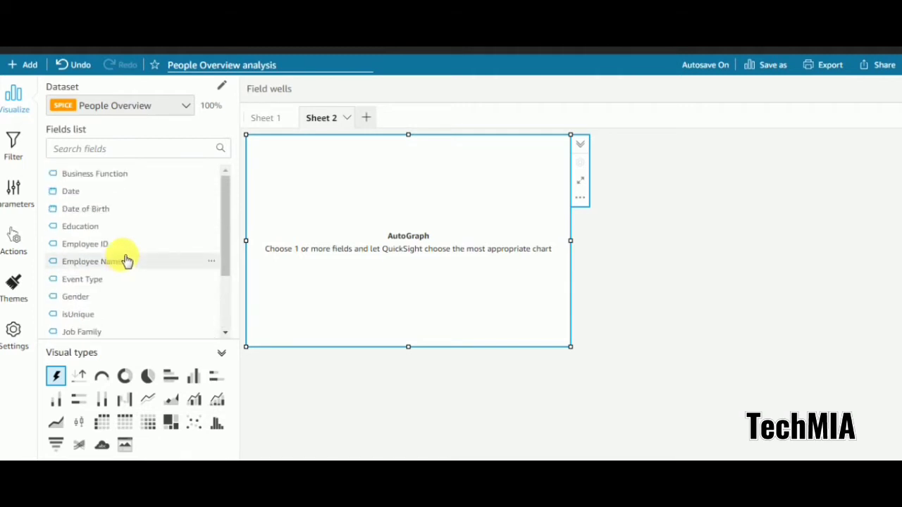
click(119, 421)
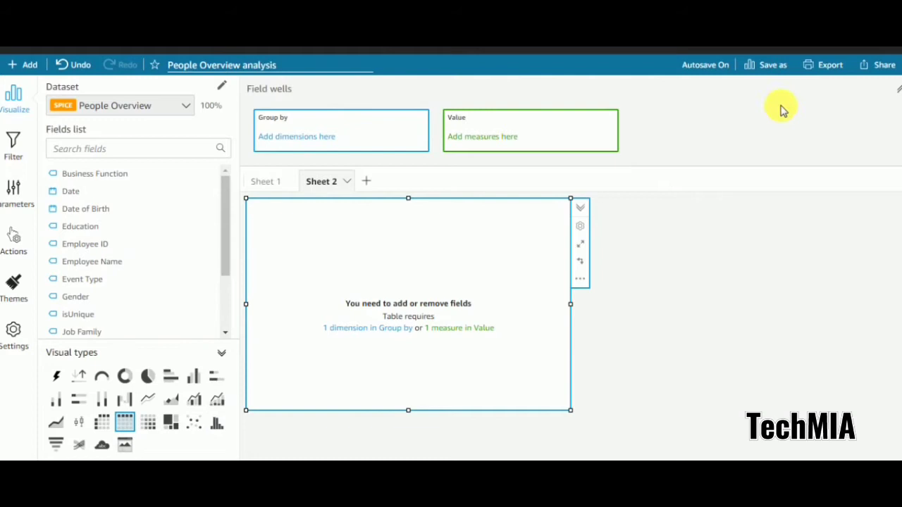
drag(99, 244, 310, 138)
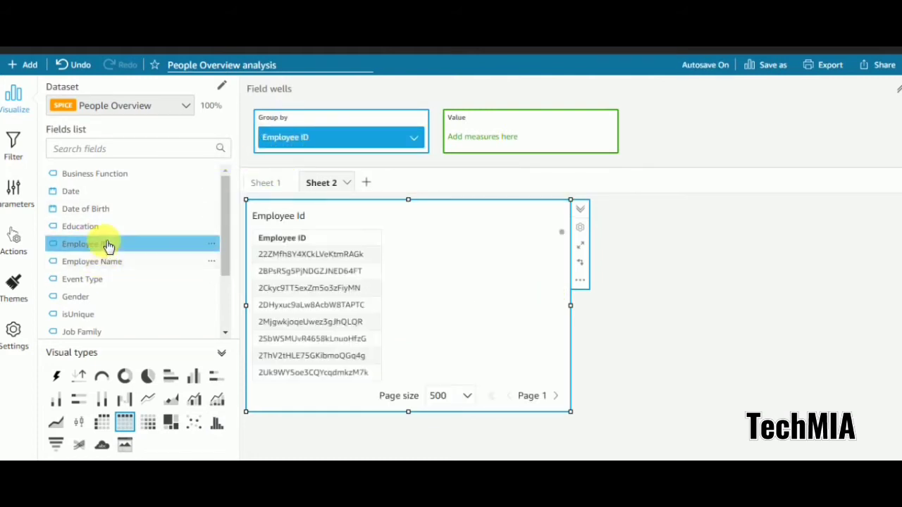
drag(97, 174, 322, 162)
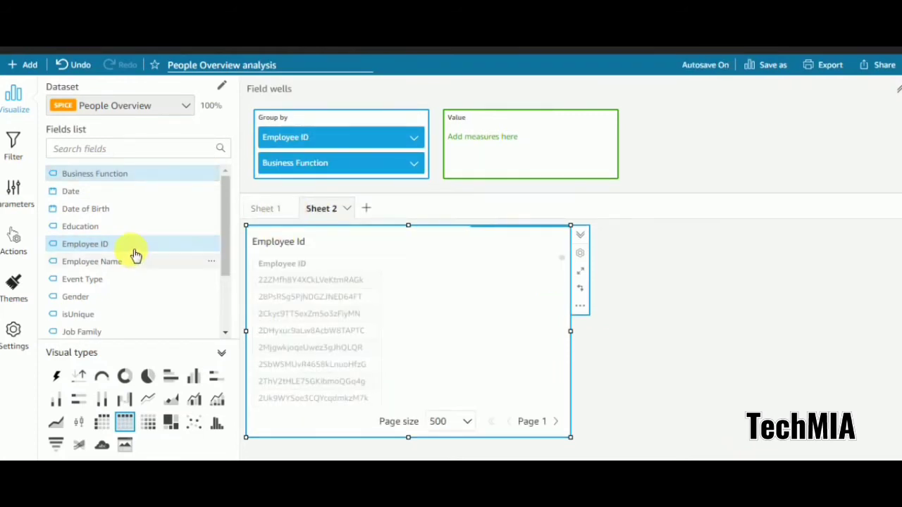
scroll(135, 255, down, 3)
drag(75, 313, 321, 194)
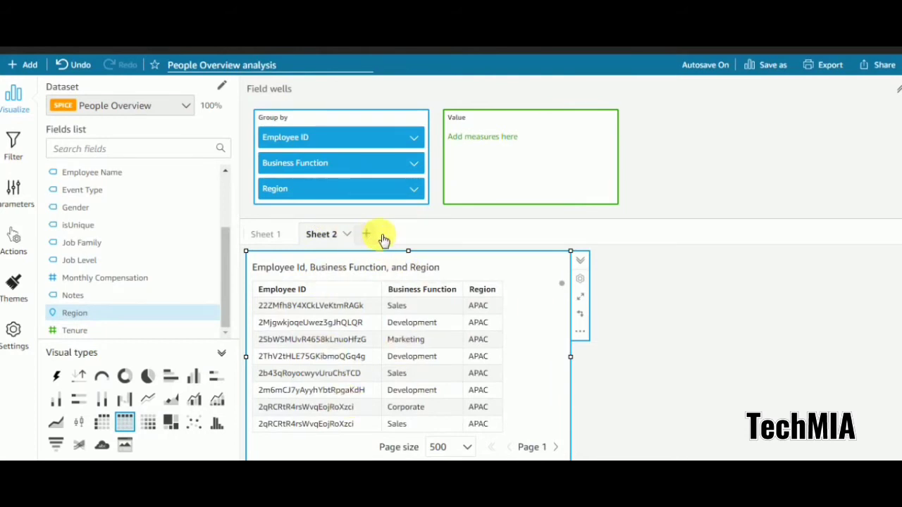
click(898, 89)
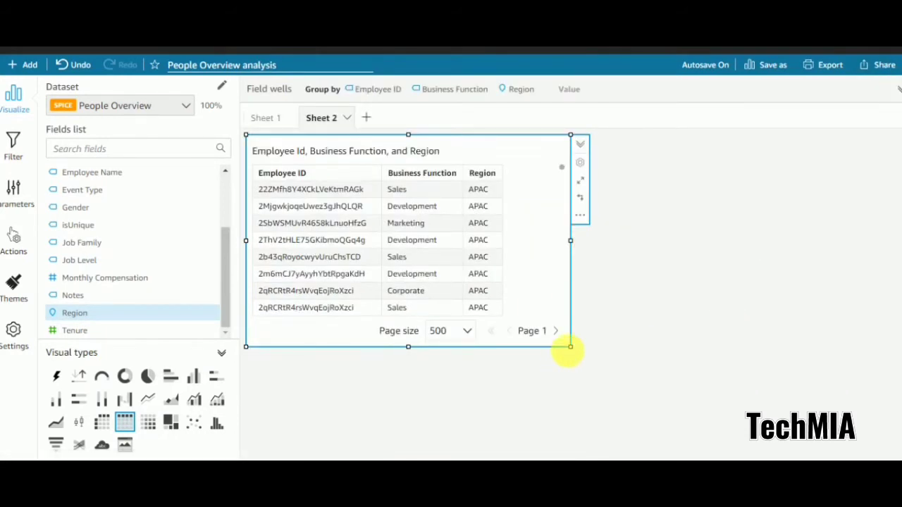
drag(572, 350, 641, 389)
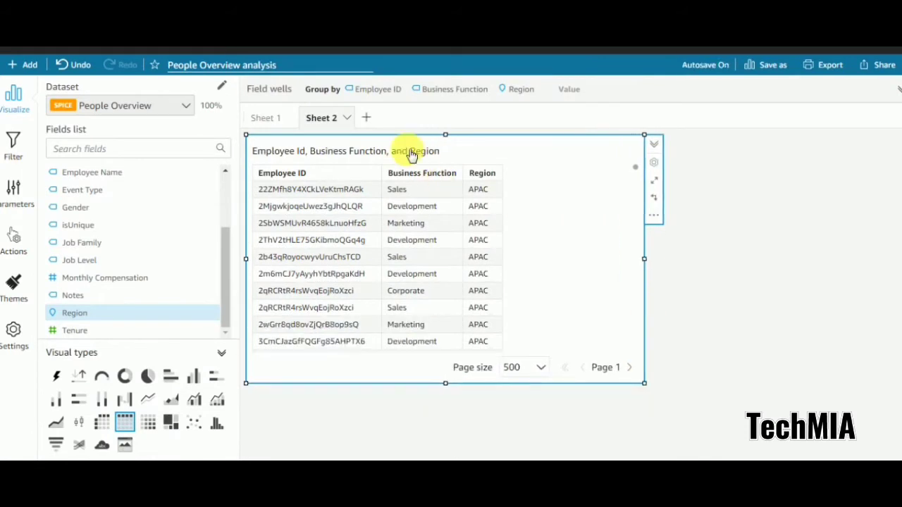
- Add a third sheet with a table grouped by Employee ID and Employee Name
click(365, 117)
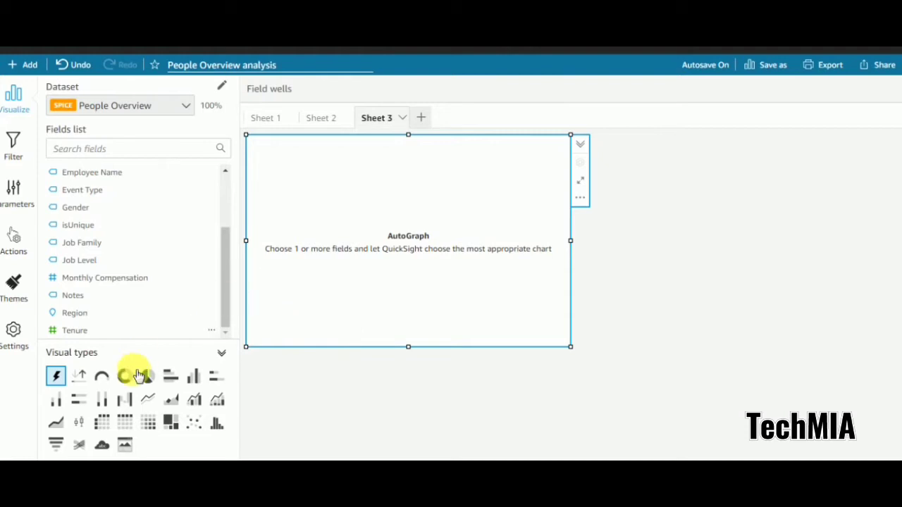
click(125, 422)
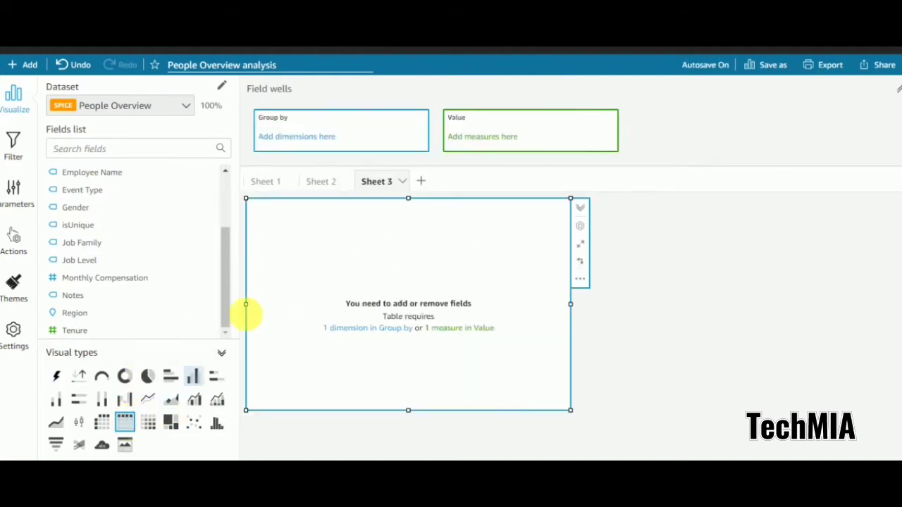
scroll(131, 278, up, 2)
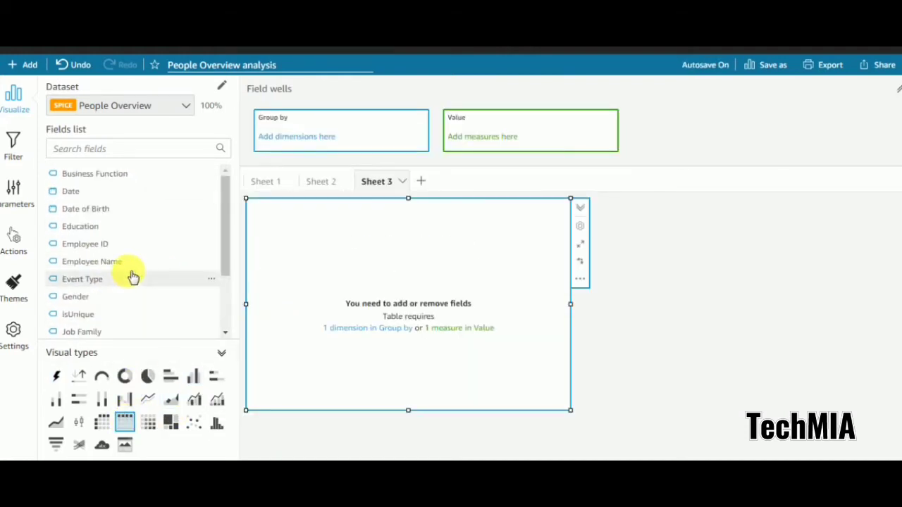
drag(90, 253, 303, 141)
drag(95, 262, 332, 155)
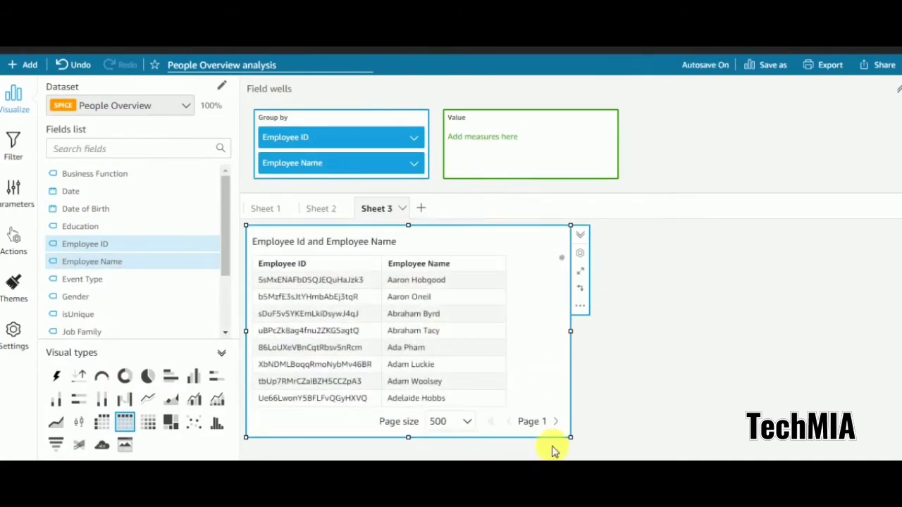
- Review the pivot table on Sheet 1 and the employee tables on Sheet 2 and Sheet 3
click(283, 210)
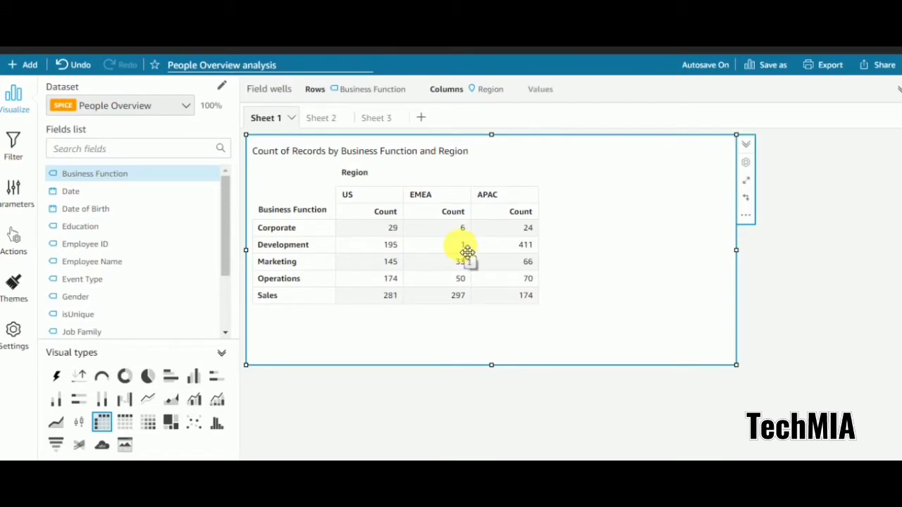
click(322, 120)
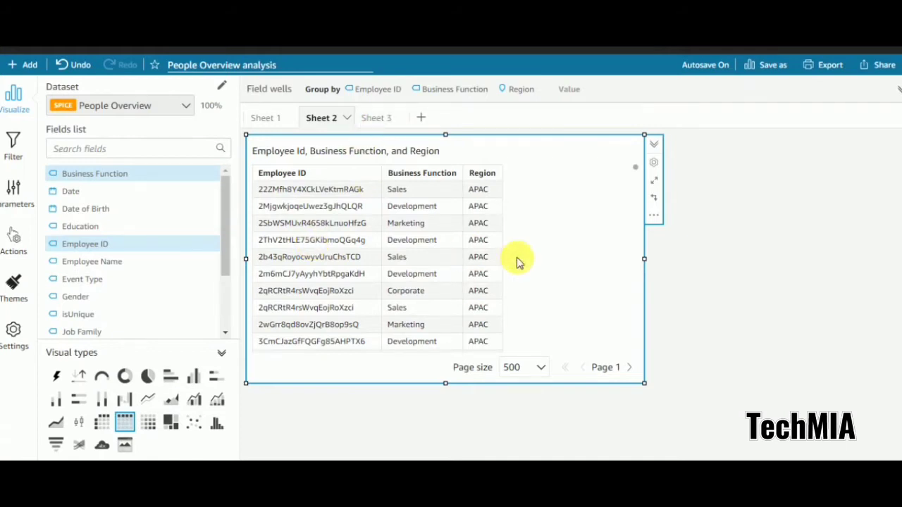
click(379, 117)
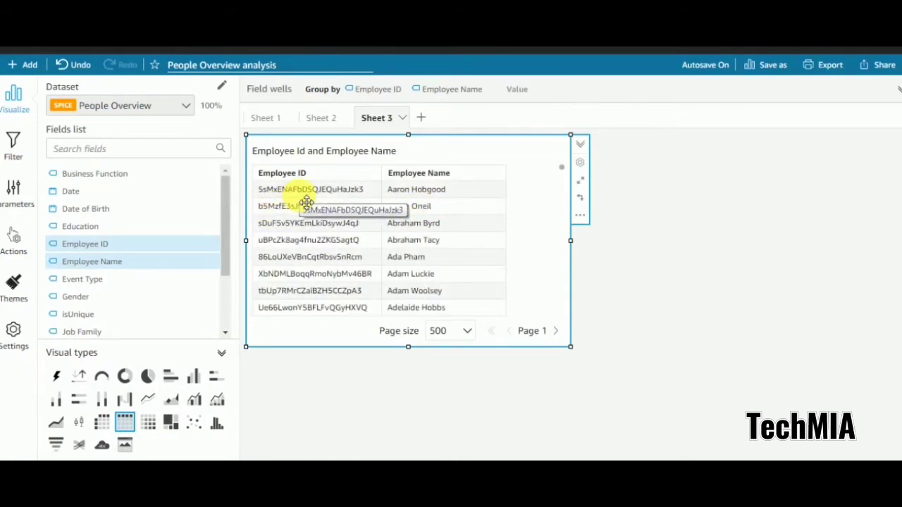
click(270, 121)
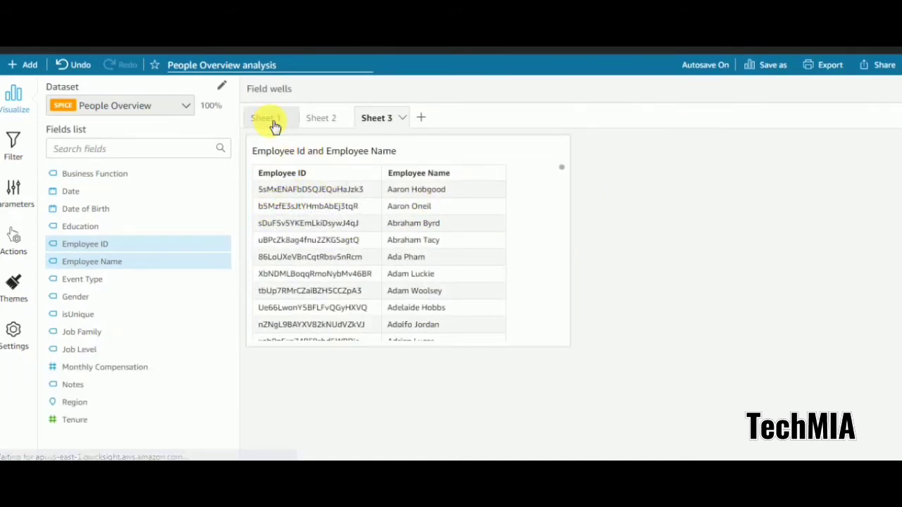
click(324, 120)
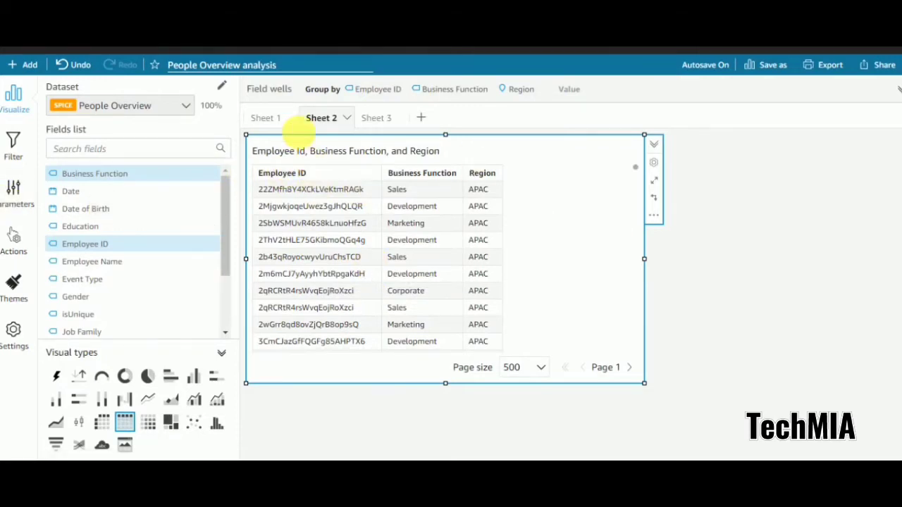
click(268, 118)
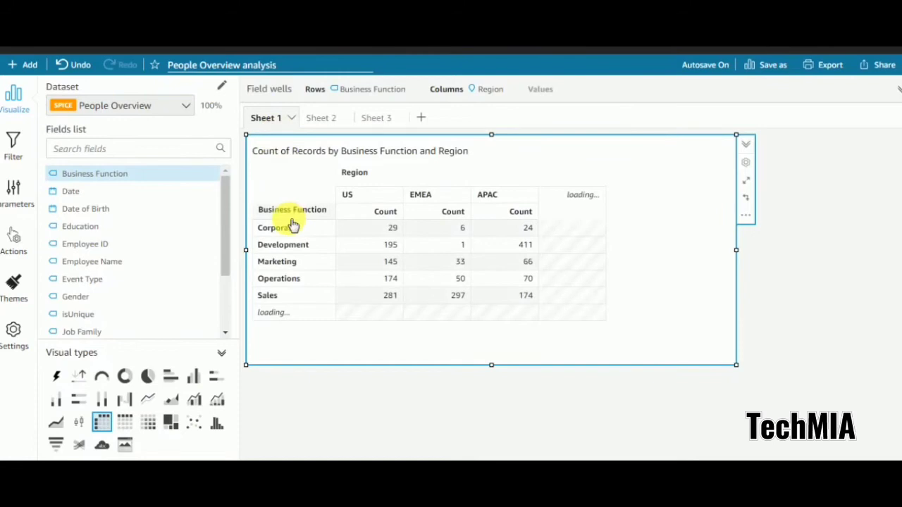
click(321, 120)
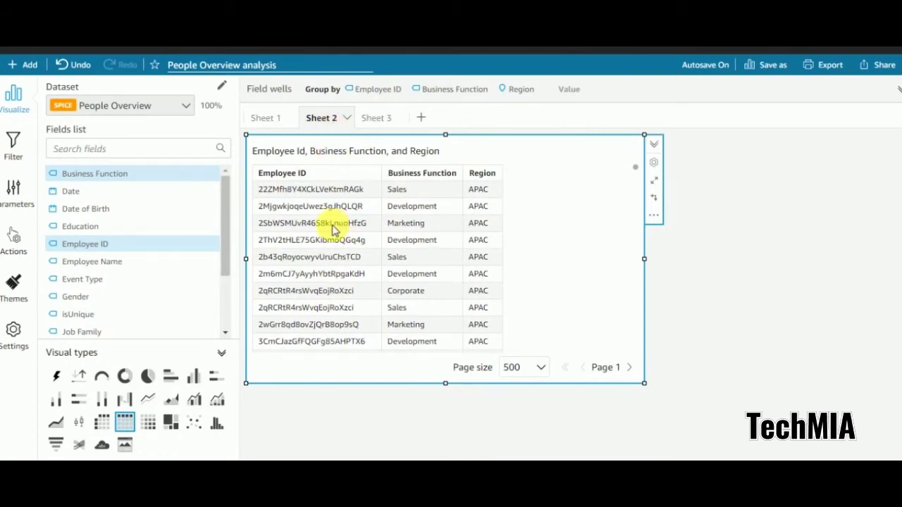
click(381, 120)
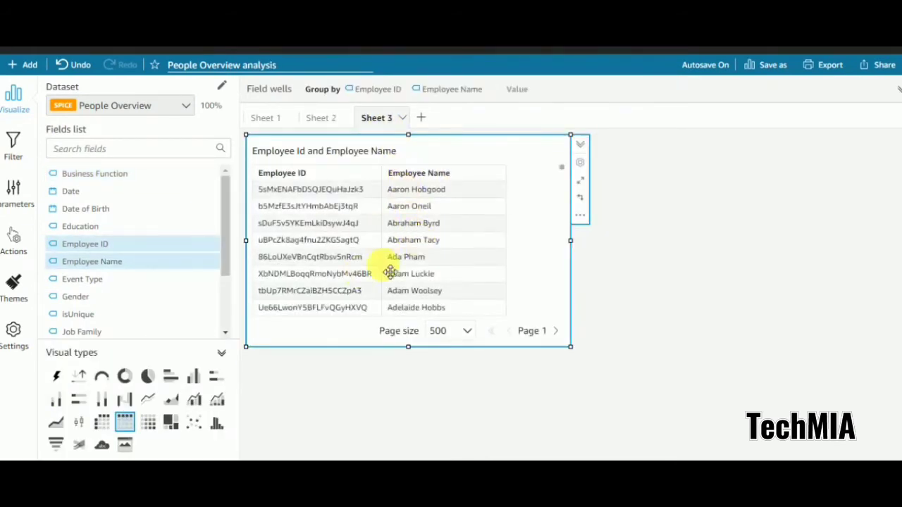
- From Sheet 2, create a single-value String parameter named BUSINESSFUNCTION without connecting it to anything
click(327, 119)
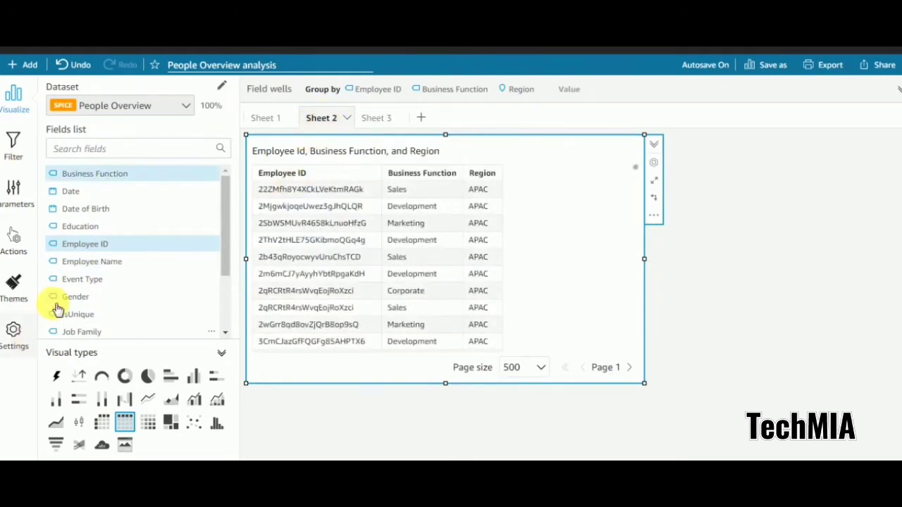
click(13, 192)
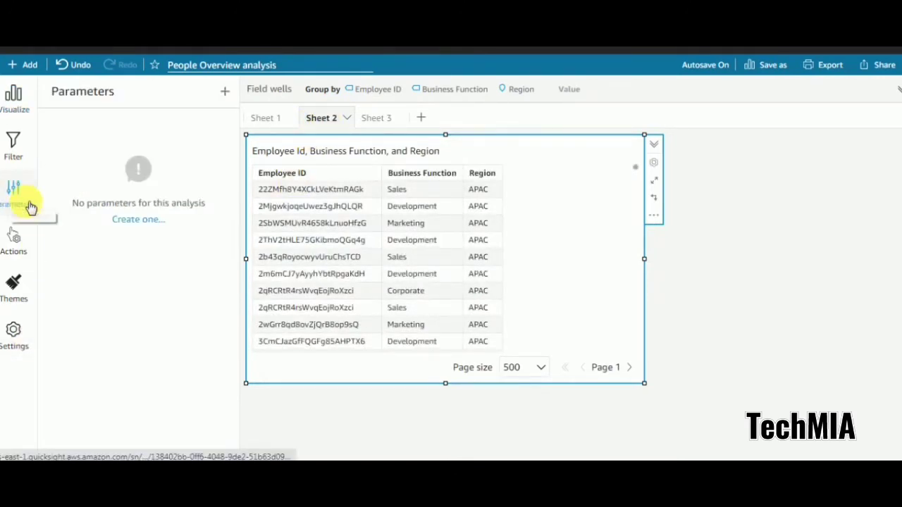
click(138, 220)
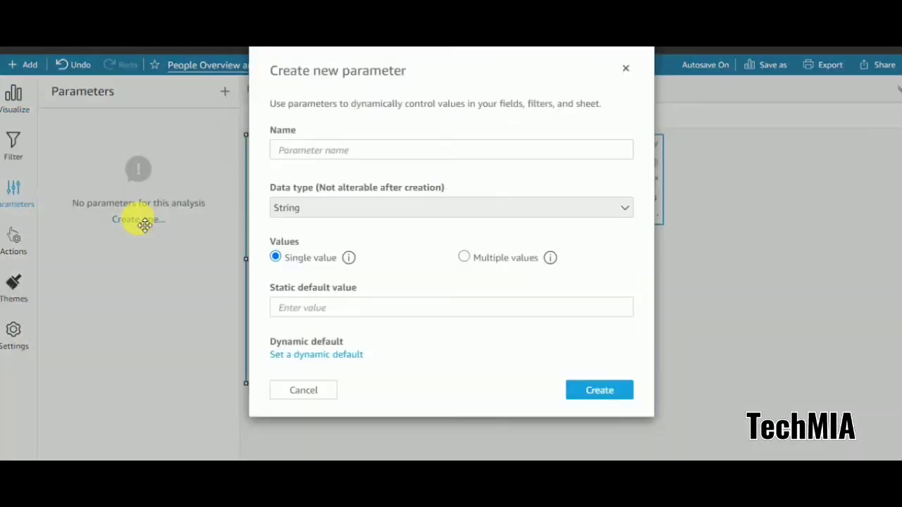
click(353, 155)
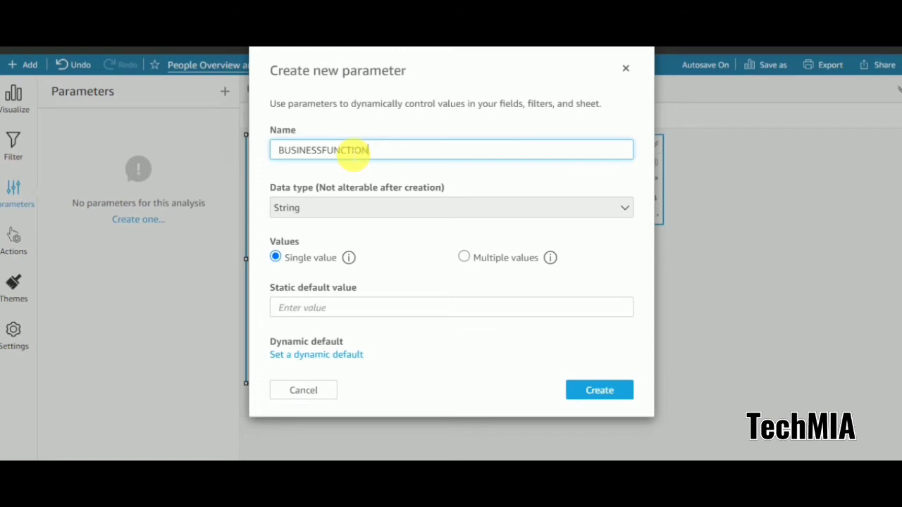
click(614, 391)
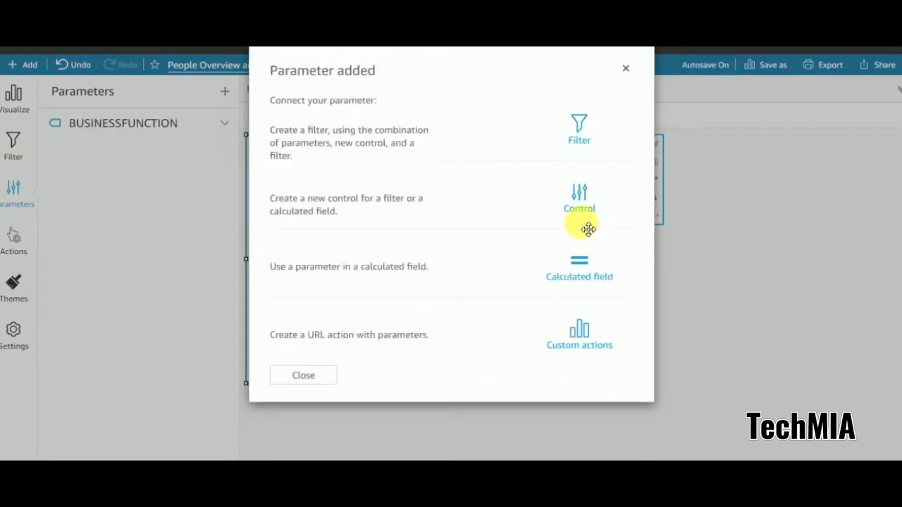
click(626, 71)
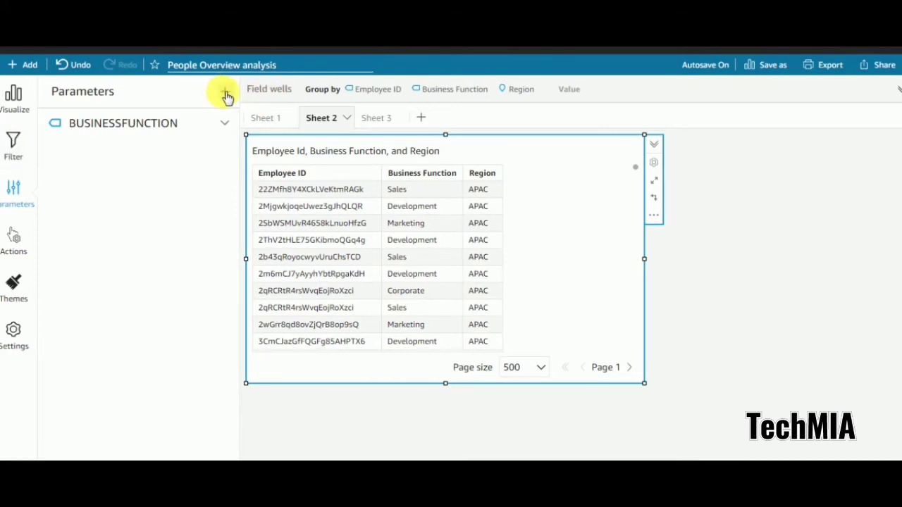
- With Sheet 2 open, create a single-value String parameter named REGION without connecting it to anything
click(276, 121)
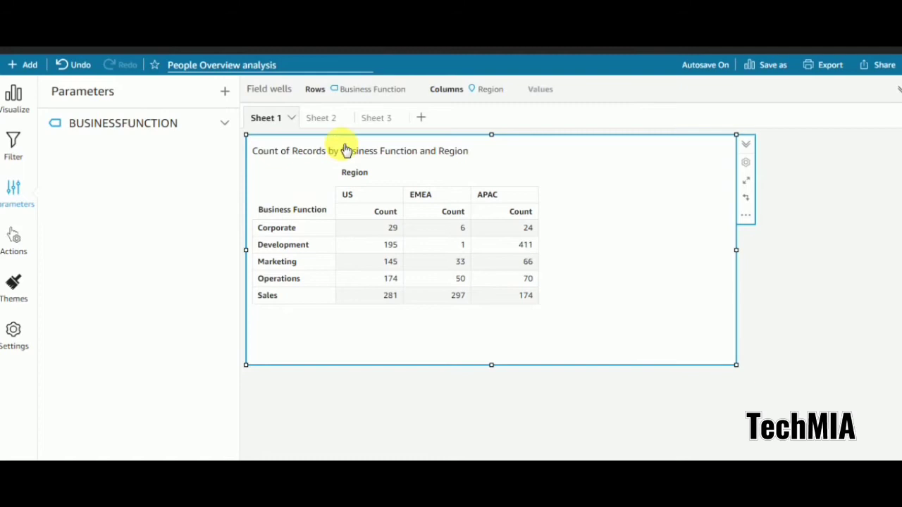
click(325, 119)
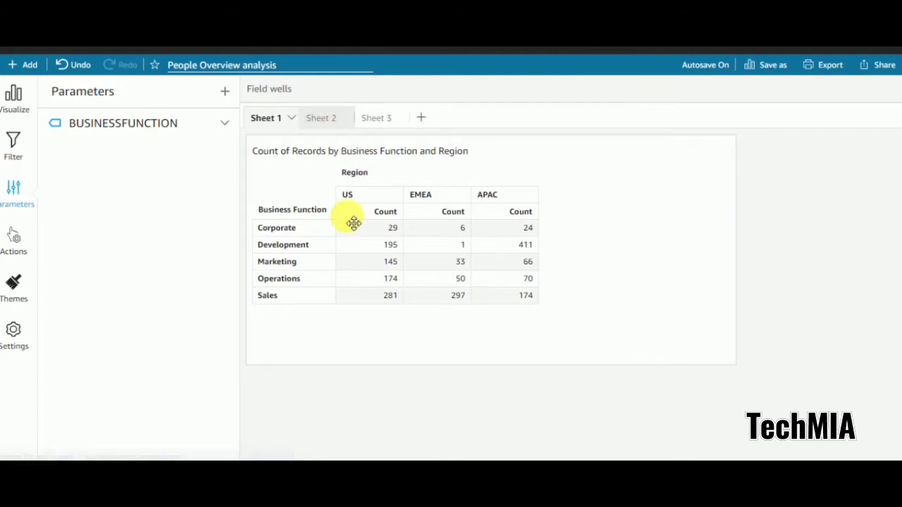
click(226, 93)
click(326, 152)
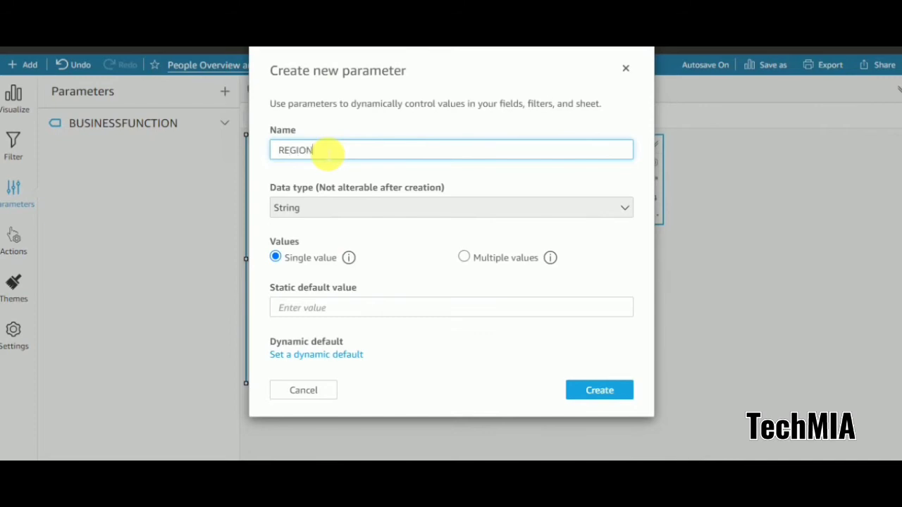
text(REGION)
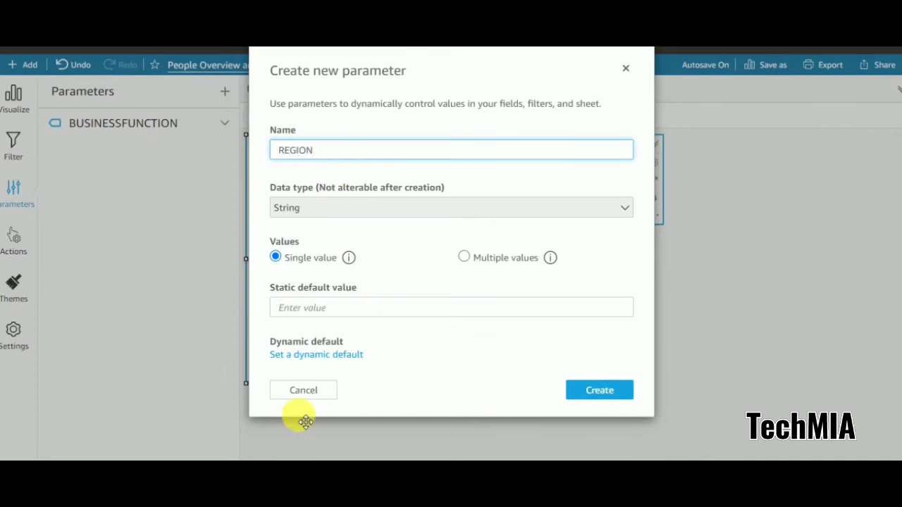
click(601, 393)
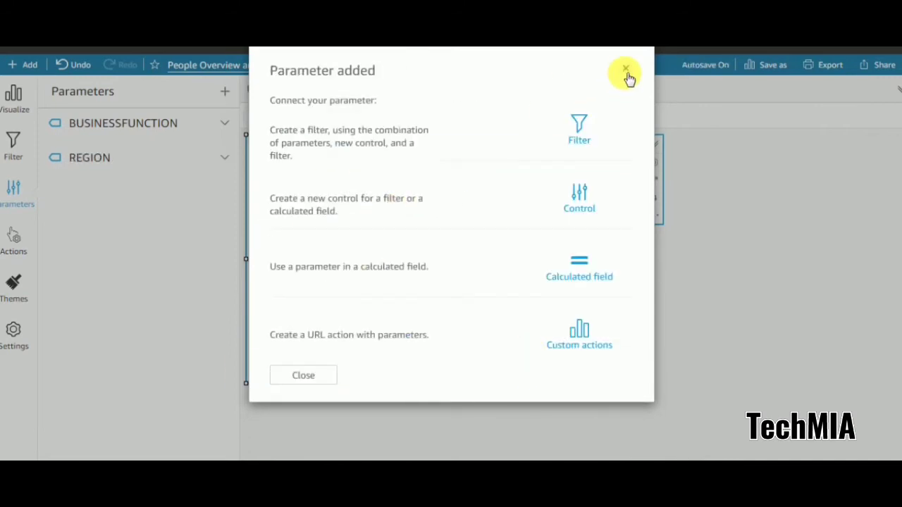
click(625, 69)
- Add a filter on Business Function to the Sheet 2 table and make it a custom filter with the Equals condition
click(15, 141)
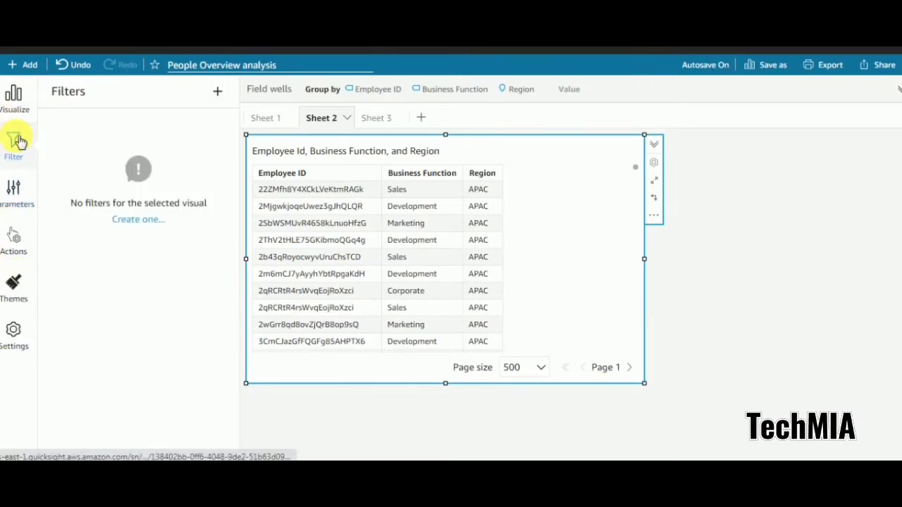
click(137, 219)
click(287, 162)
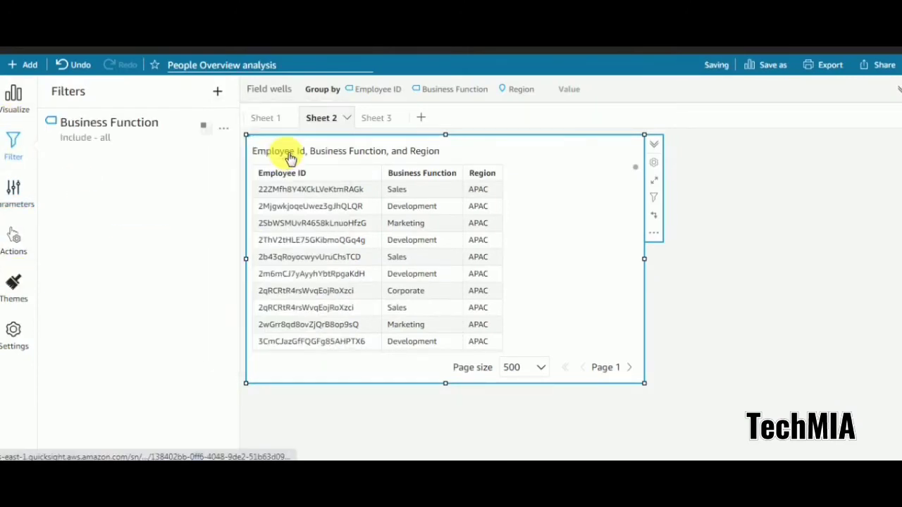
click(111, 142)
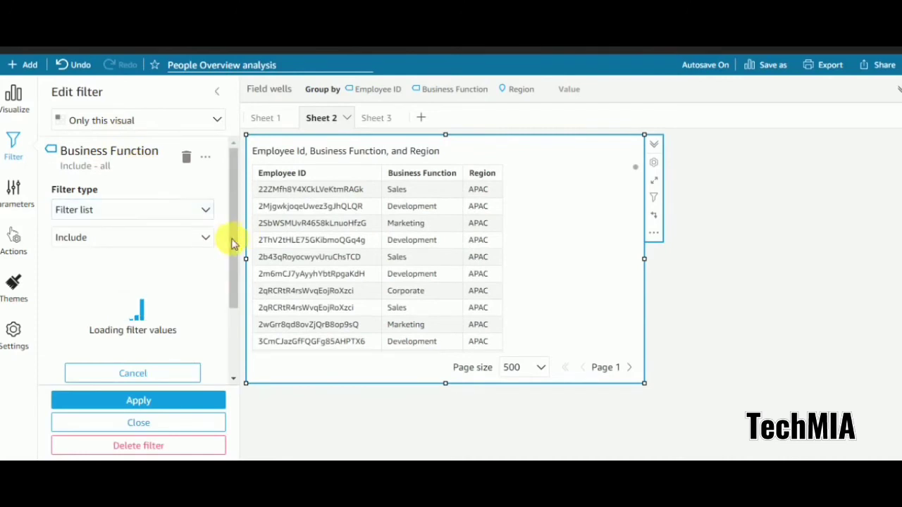
click(206, 210)
click(80, 262)
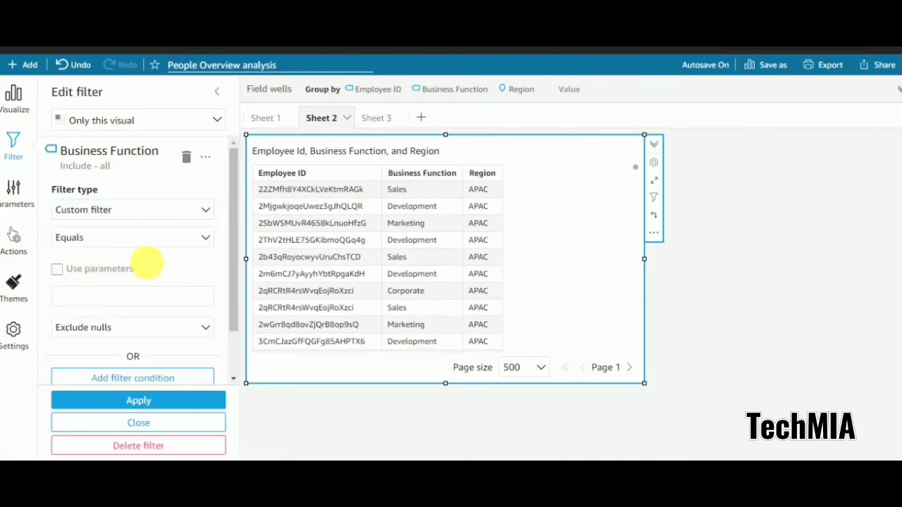
- Base the Business Function filter on the BUSINESSFUNCTION parameter, extend it to all visuals of the dataset, and apply it
click(55, 270)
click(597, 140)
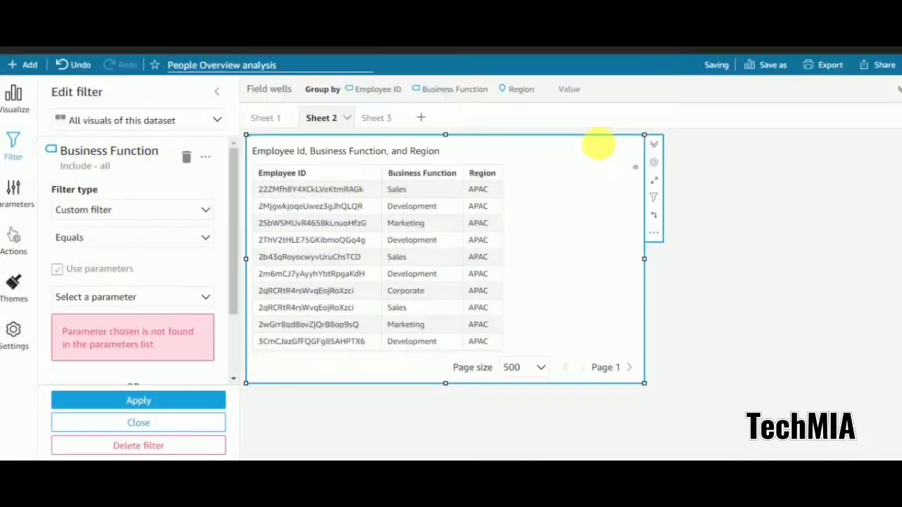
click(185, 286)
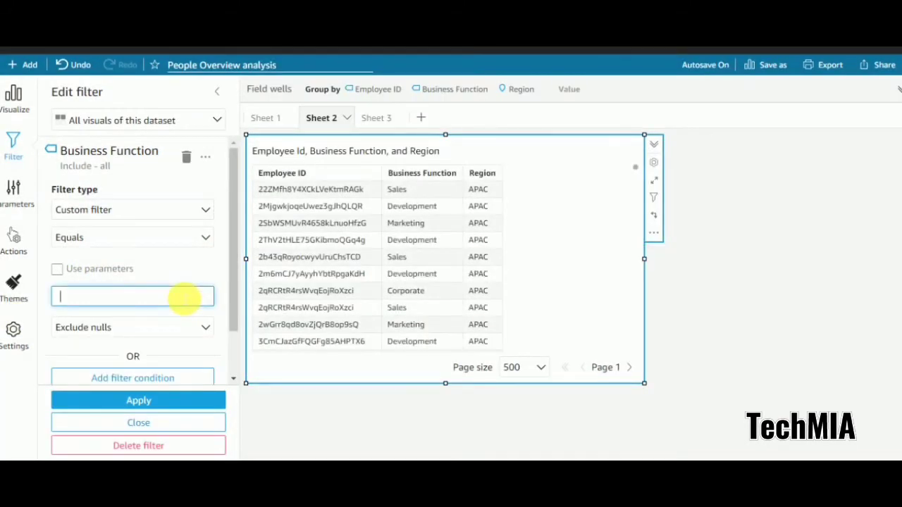
click(59, 269)
click(160, 298)
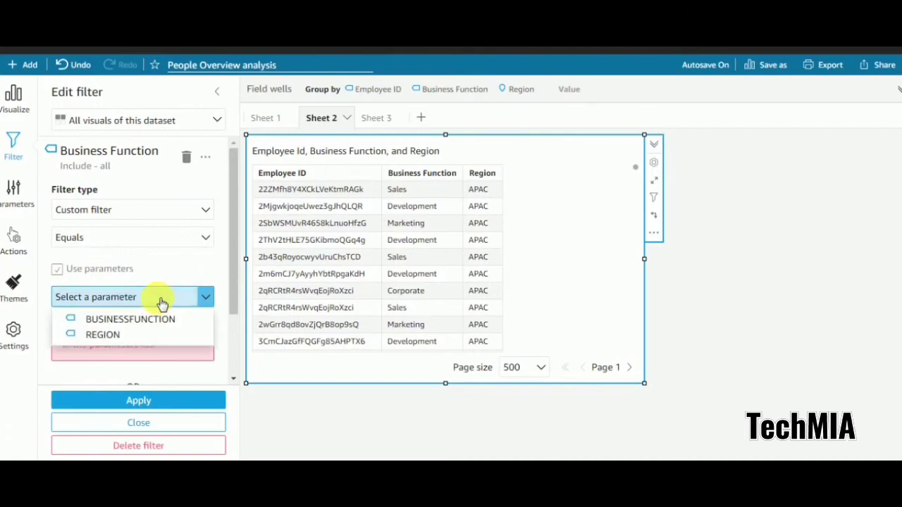
click(134, 320)
click(151, 399)
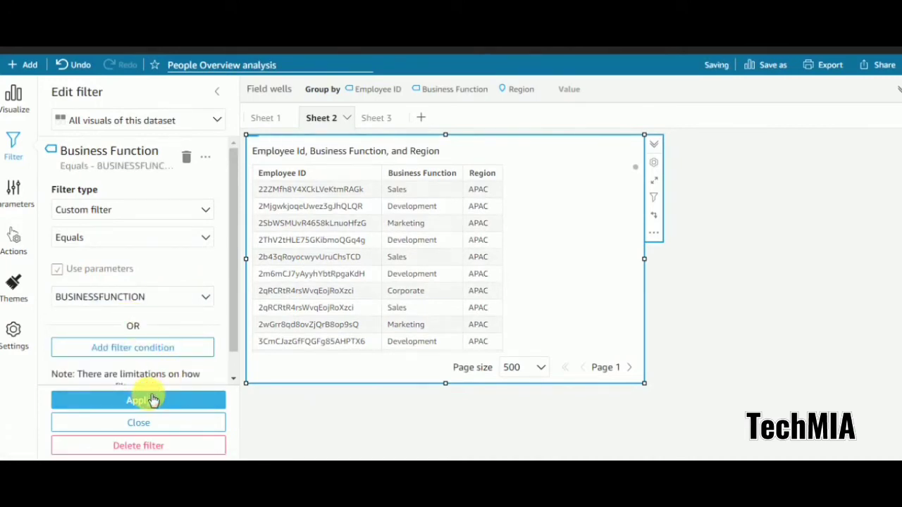
click(157, 422)
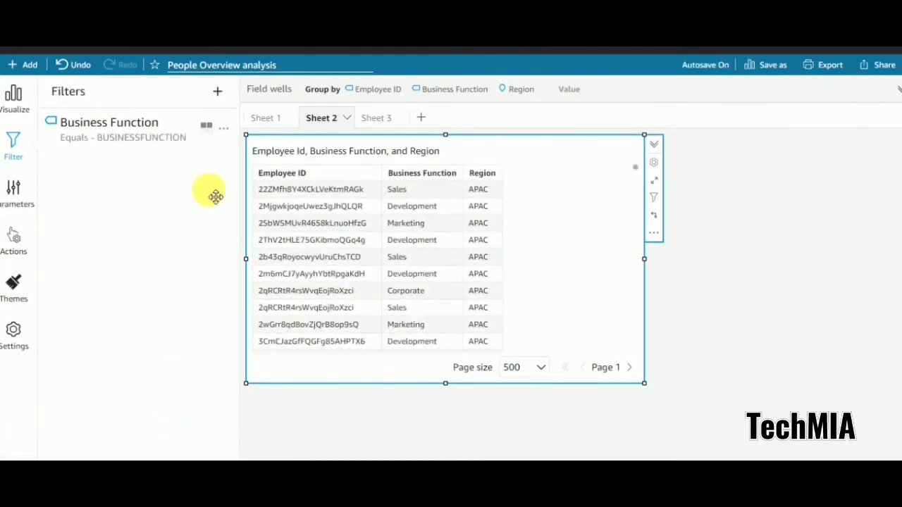
- Add a second filter on Region to the Sheet 2 table and make it a custom filter with the Equals condition
click(216, 92)
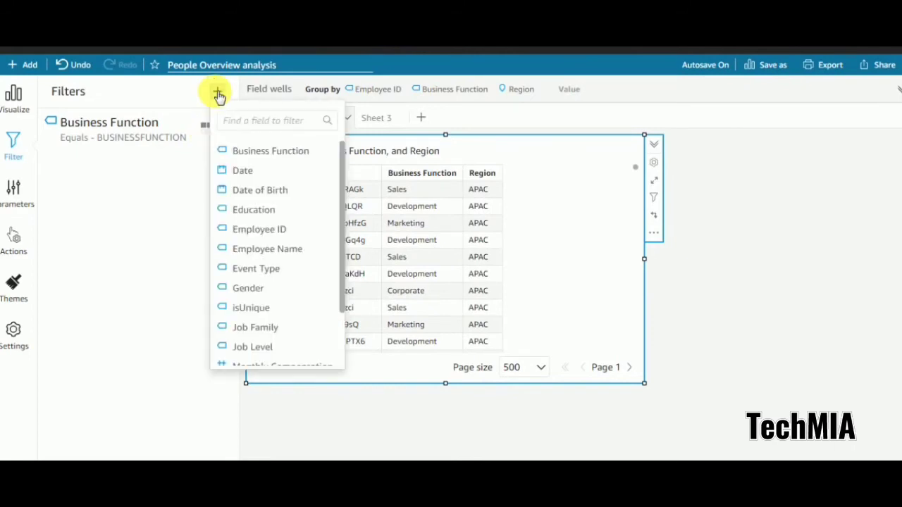
scroll(282, 310, down, 3)
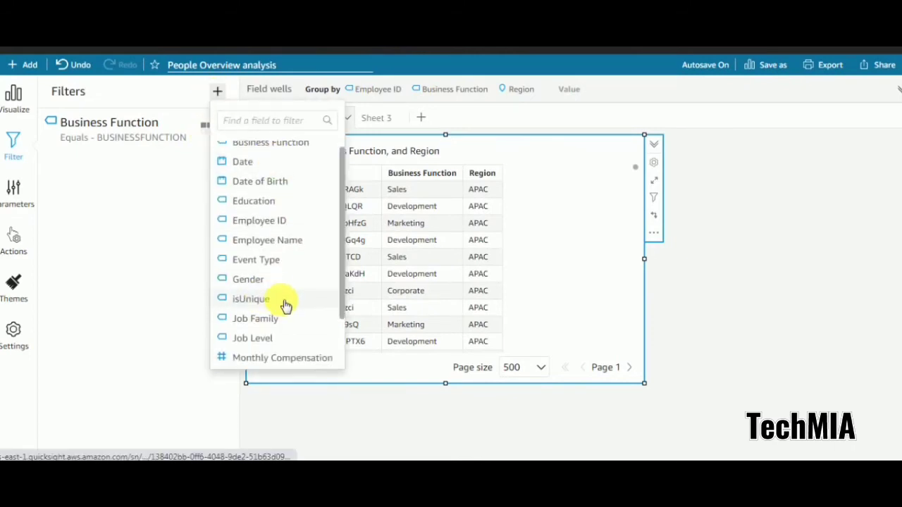
click(254, 338)
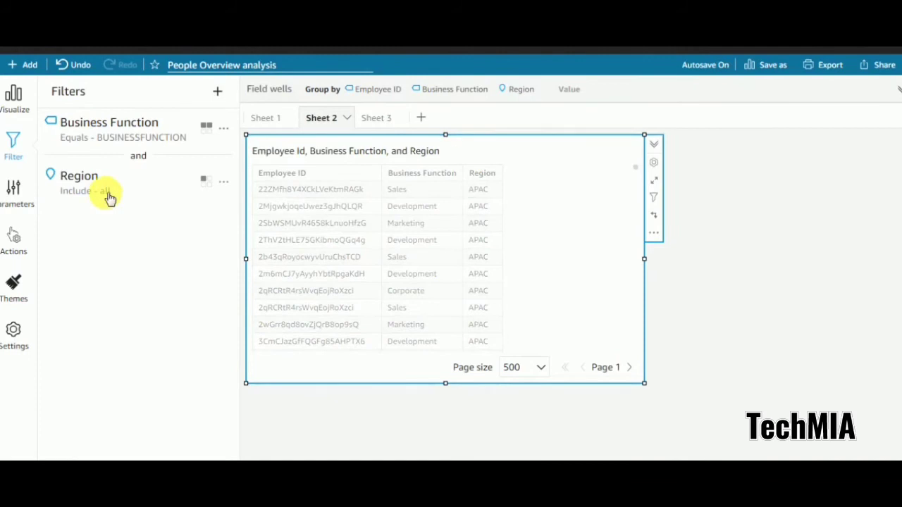
click(108, 195)
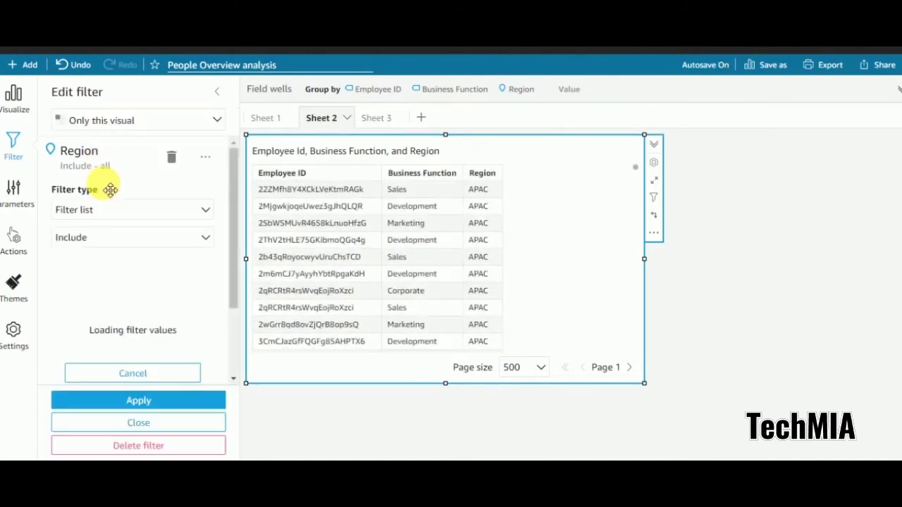
click(212, 213)
click(110, 264)
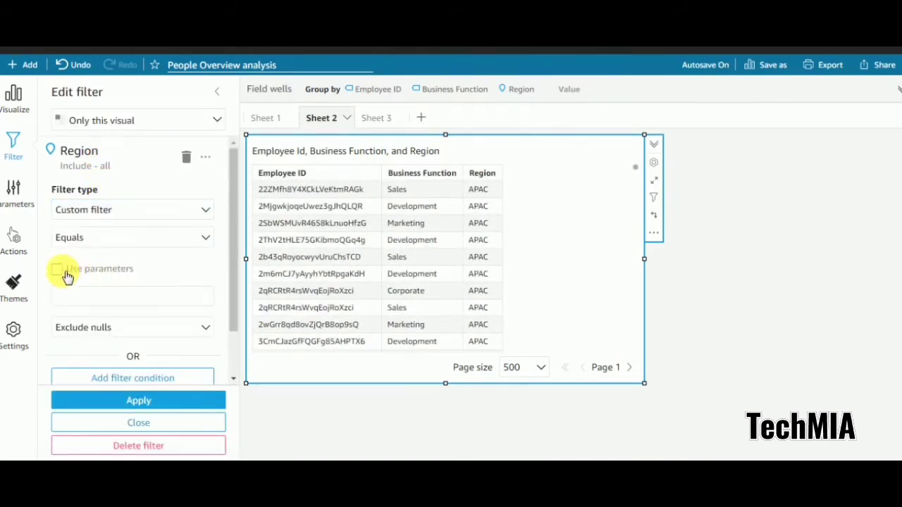
- Base the Region filter on the REGION parameter, extend it to all visuals of the dataset, and apply it
click(59, 271)
click(606, 144)
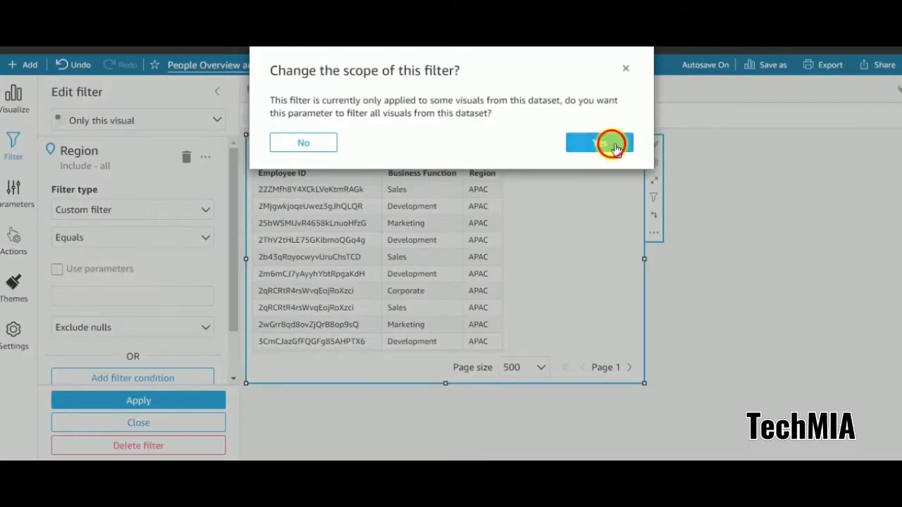
click(121, 297)
click(113, 334)
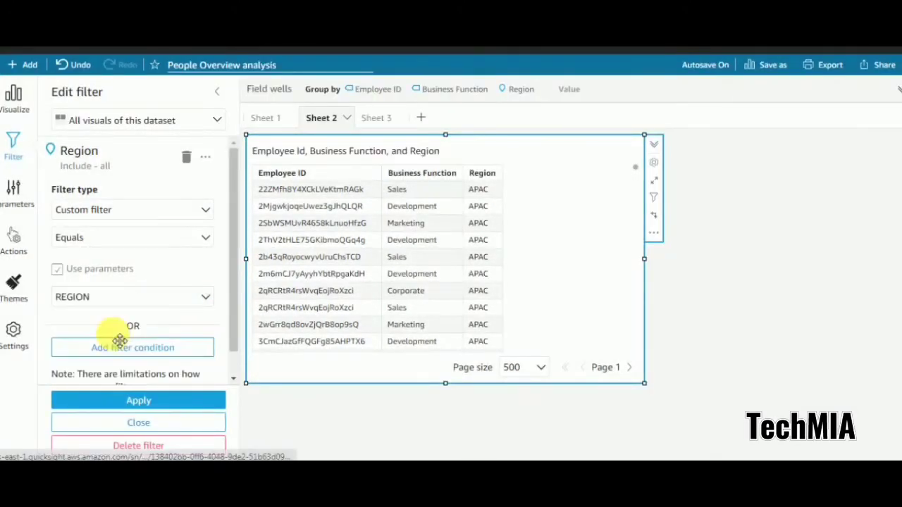
click(150, 400)
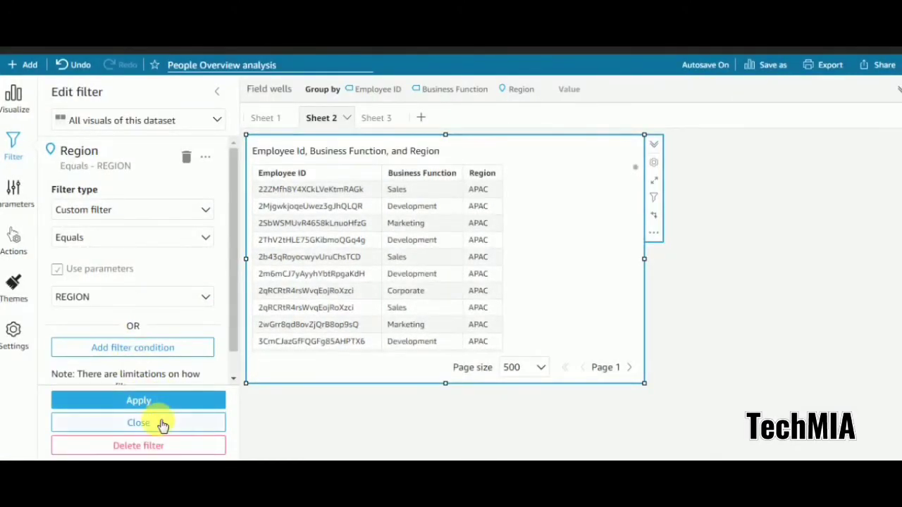
click(160, 422)
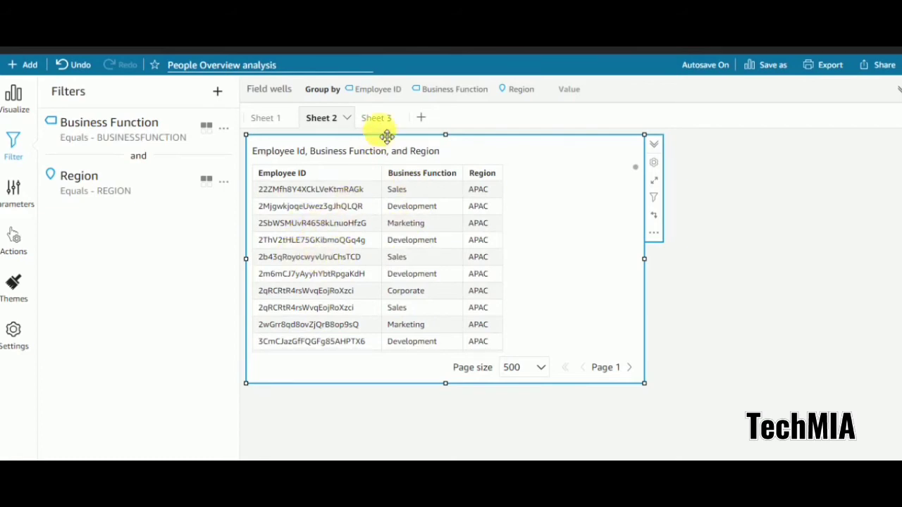
- From Sheet 3, create a single-value String parameter named EMPLOYEEID without connecting it to anything
click(376, 119)
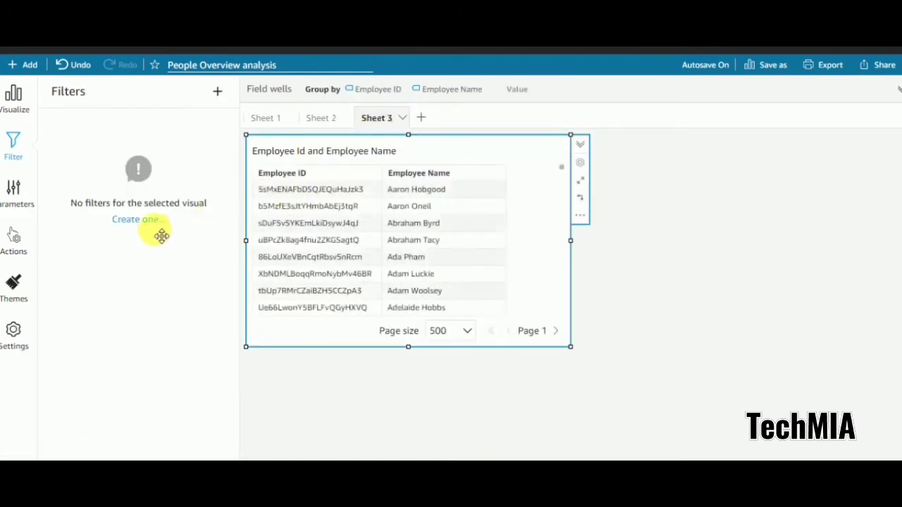
click(16, 193)
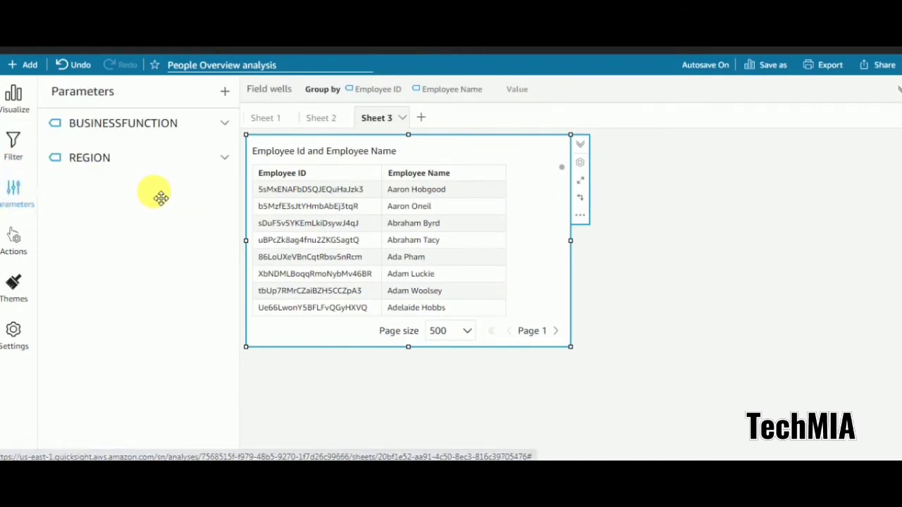
click(224, 90)
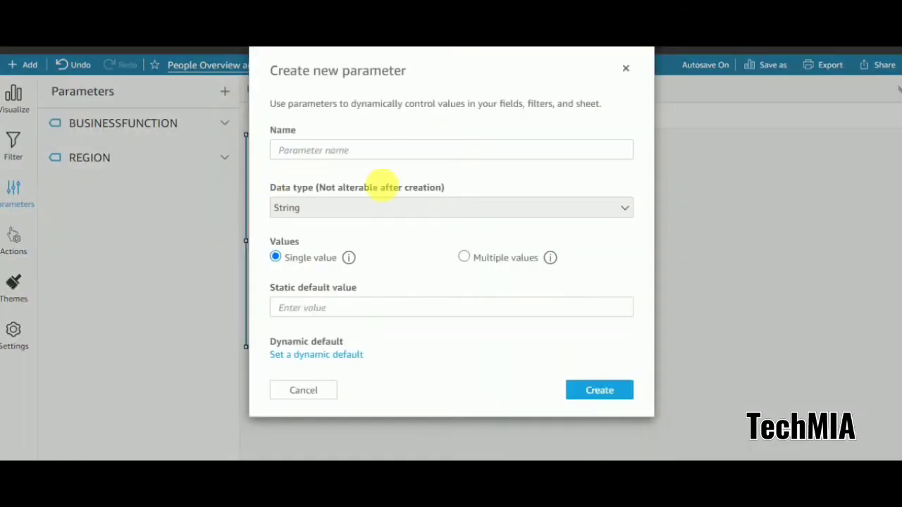
click(389, 151)
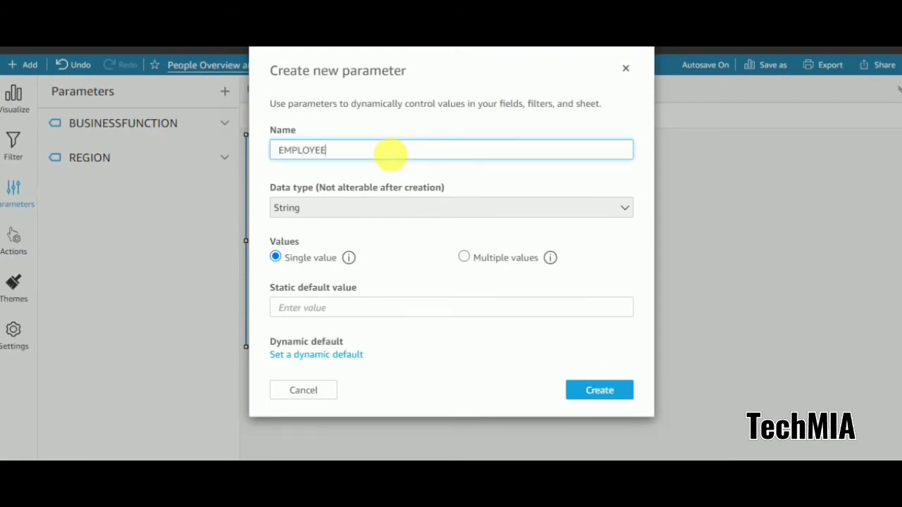
double_click(390, 151)
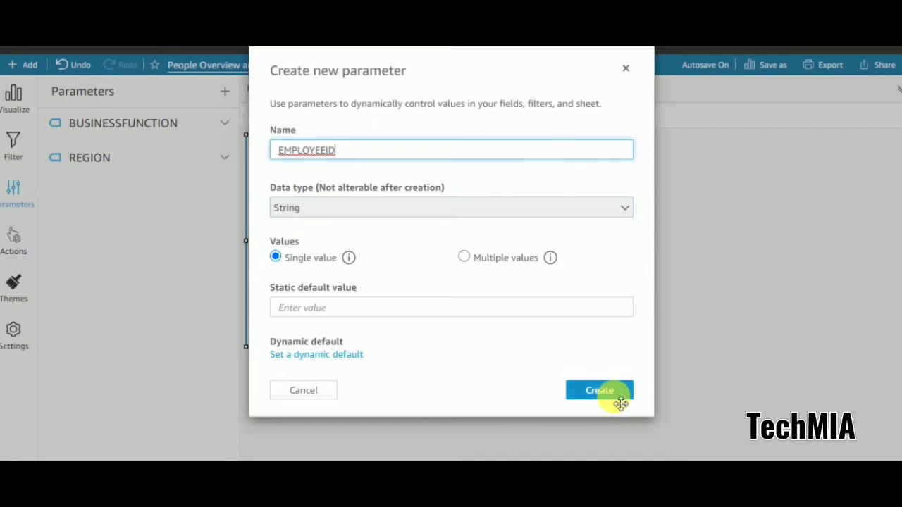
click(599, 391)
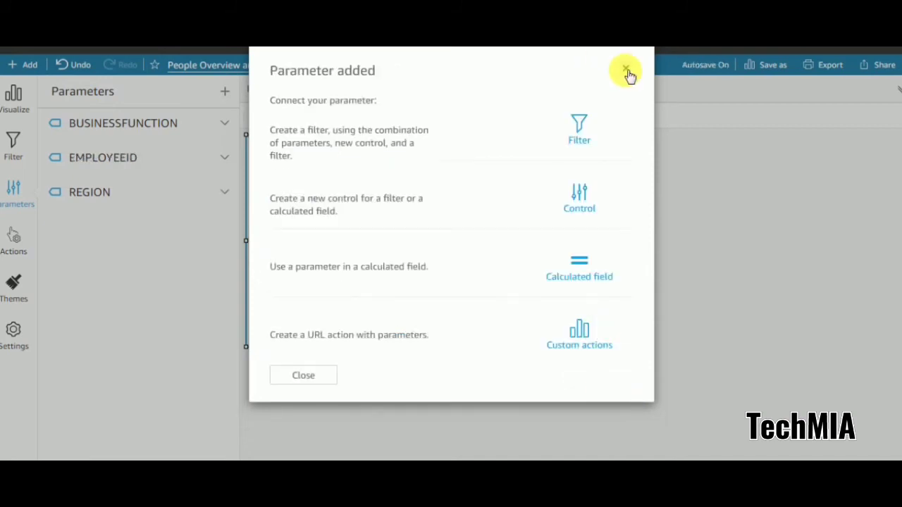
click(627, 71)
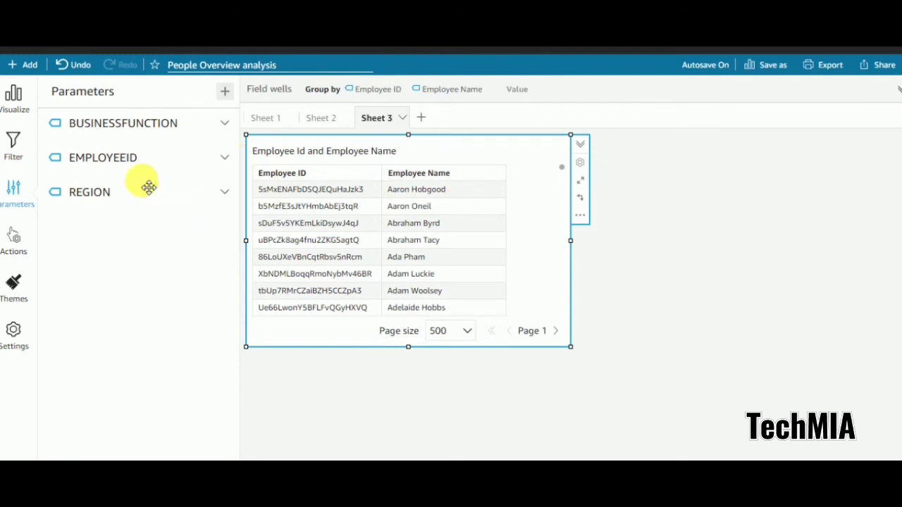
- Add a filter on Employee ID to the Sheet 3 table and make it a custom filter with the Equals condition
click(15, 144)
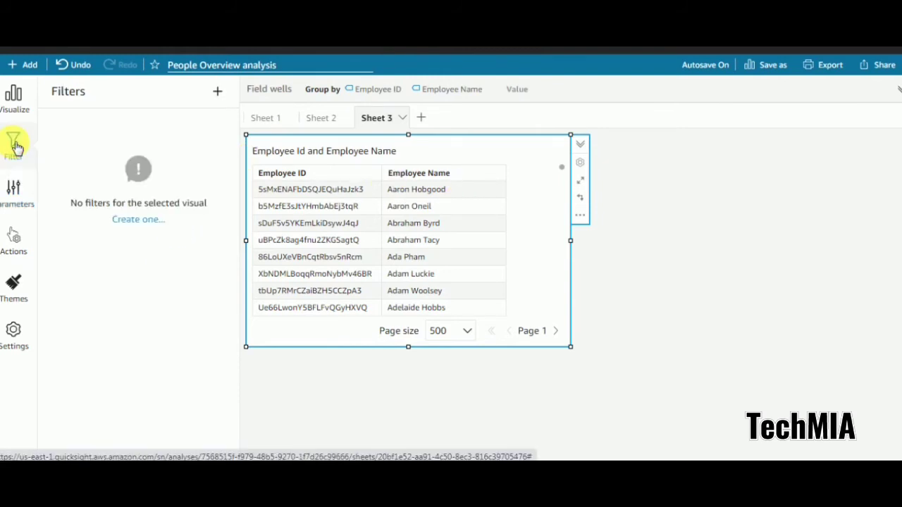
click(125, 223)
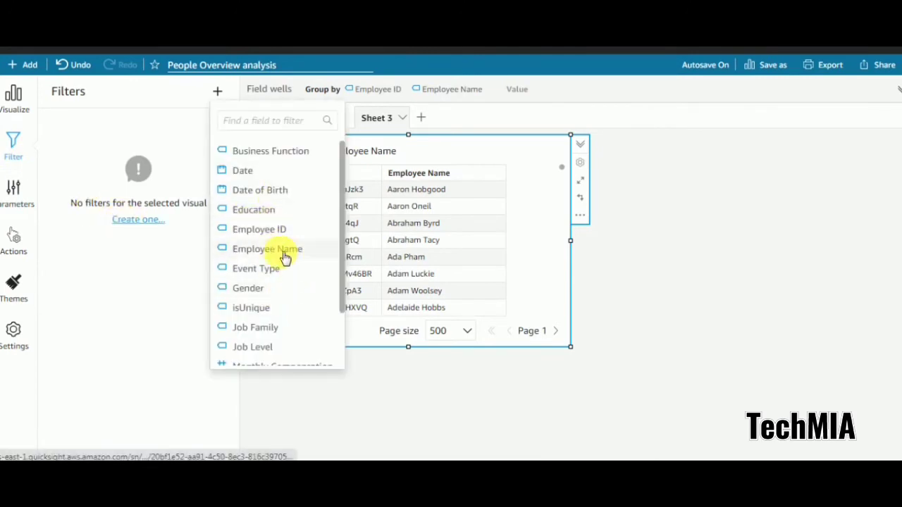
click(280, 228)
click(106, 131)
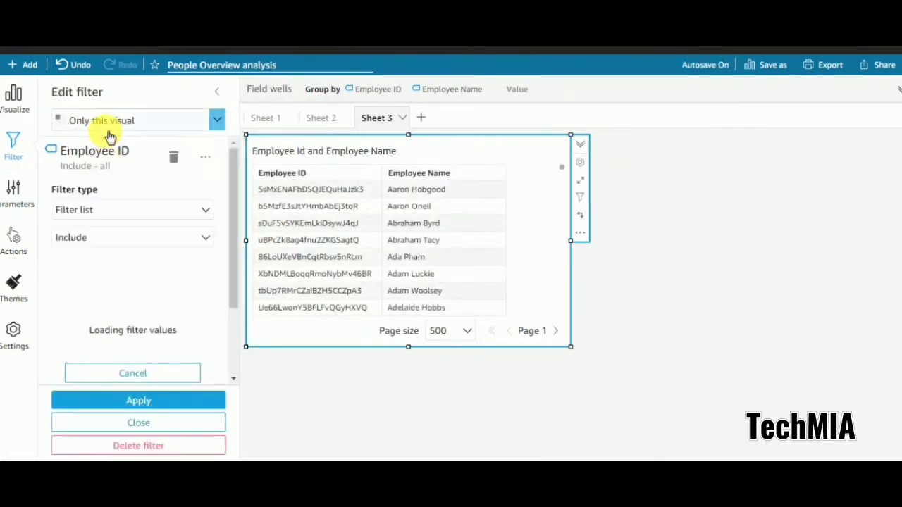
click(212, 209)
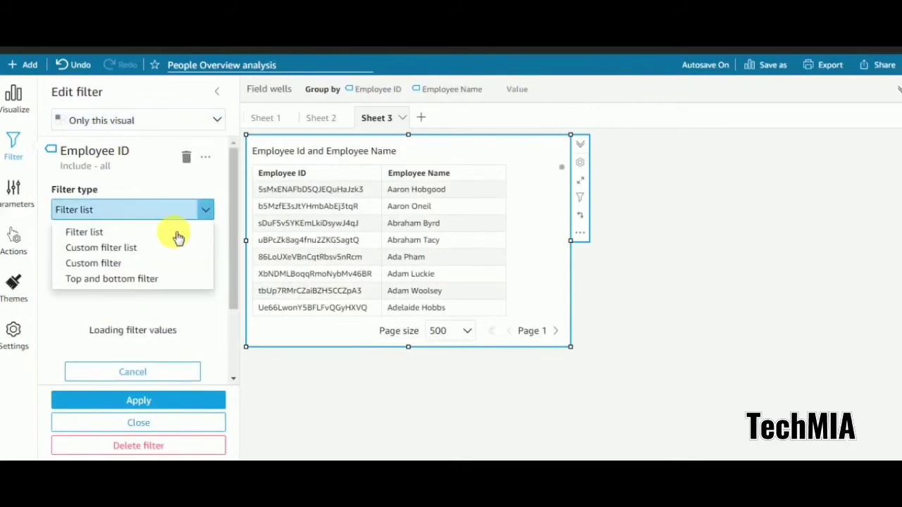
click(97, 265)
- Base the Employee ID filter on the EMPLOYEEID parameter, extend it to all visuals of the dataset, and apply it
click(62, 268)
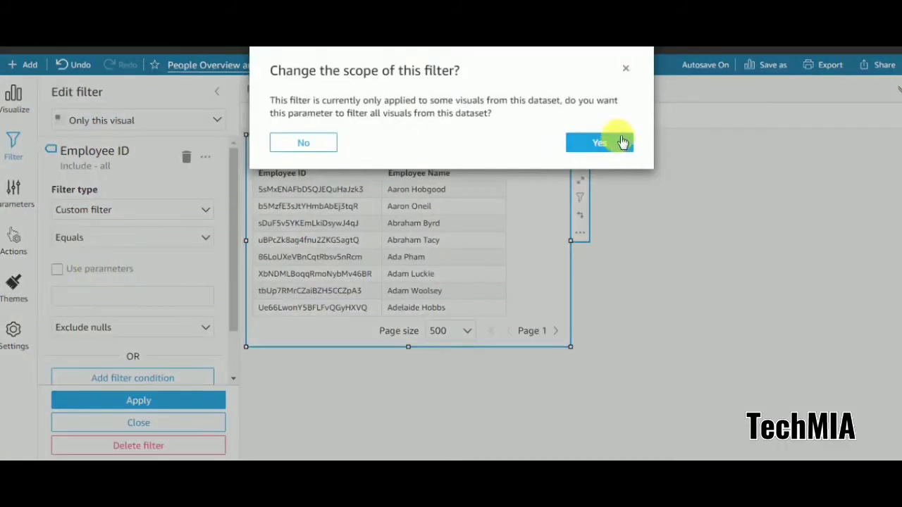
click(600, 144)
click(145, 298)
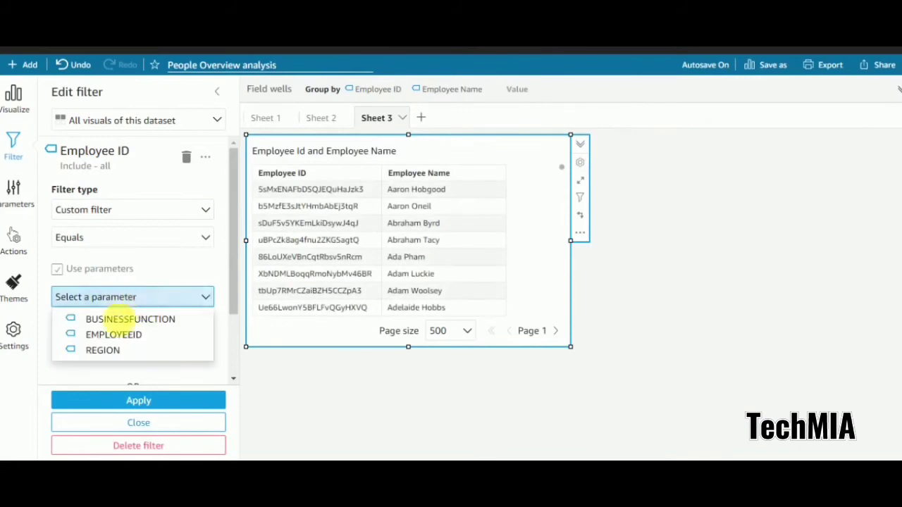
click(121, 337)
click(148, 403)
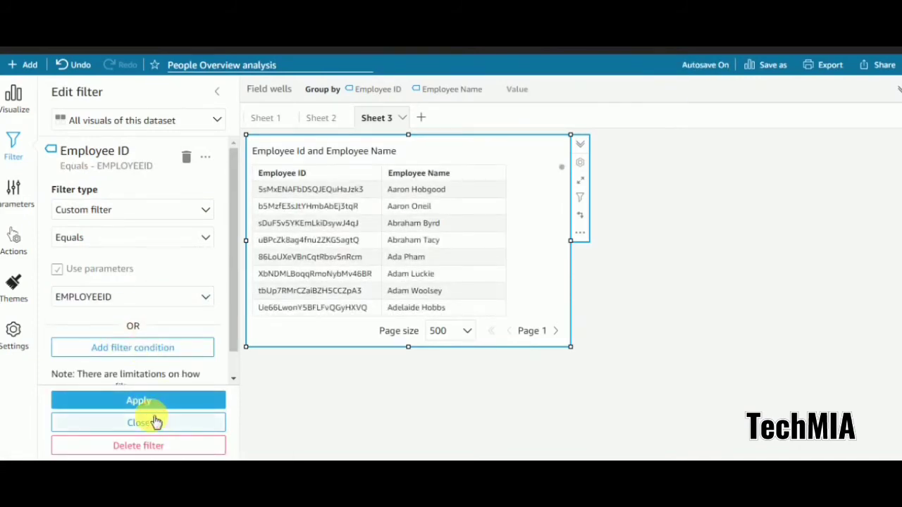
click(140, 422)
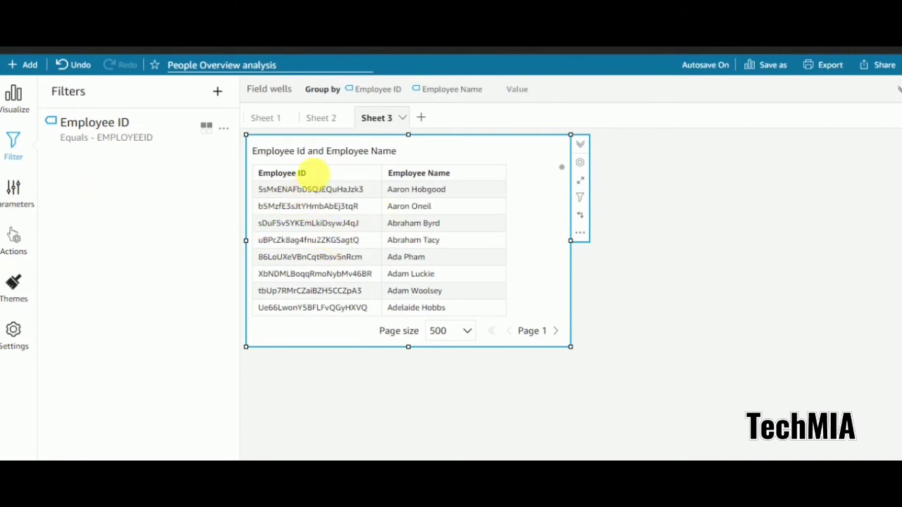
- Start a new action for the Sheet 1 pivot table, keeping the default name, and set its activation to Menu option
click(268, 119)
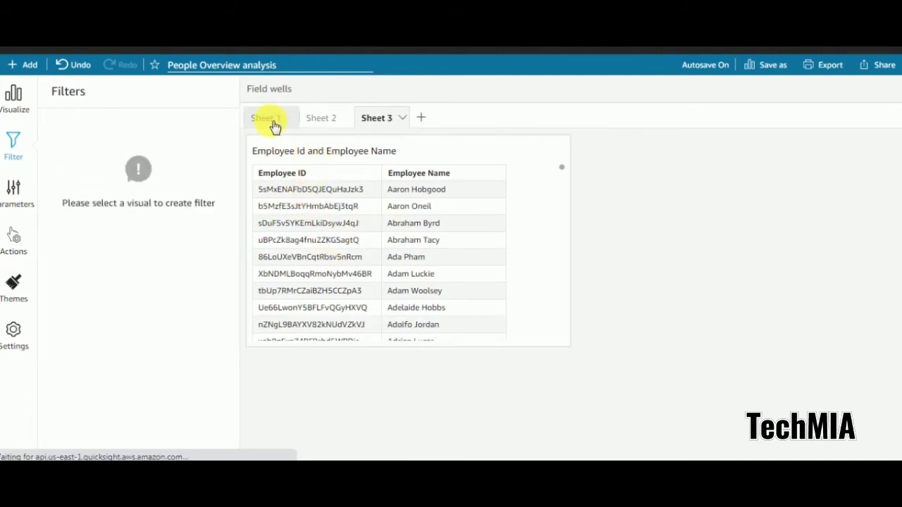
click(15, 241)
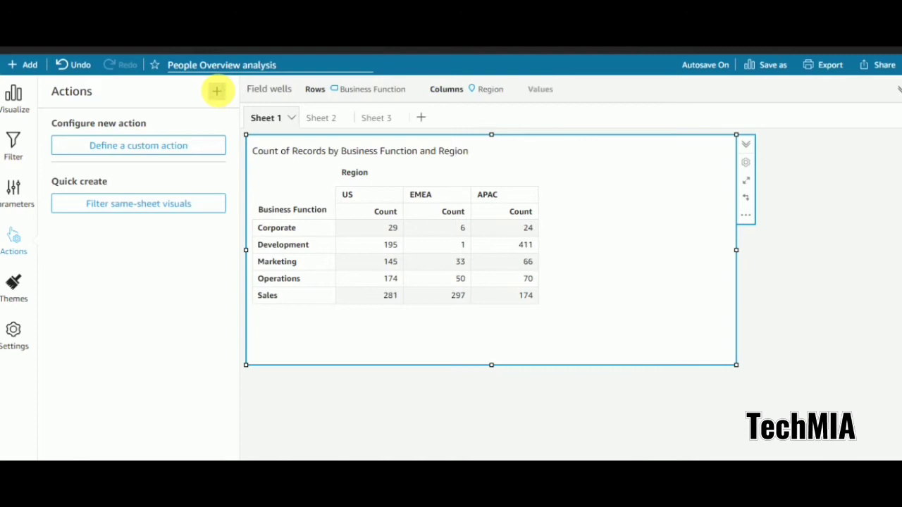
click(218, 93)
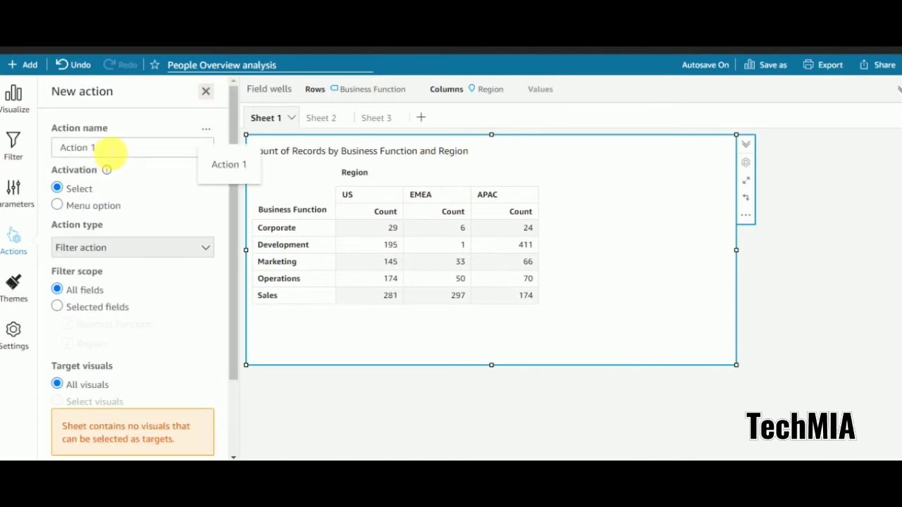
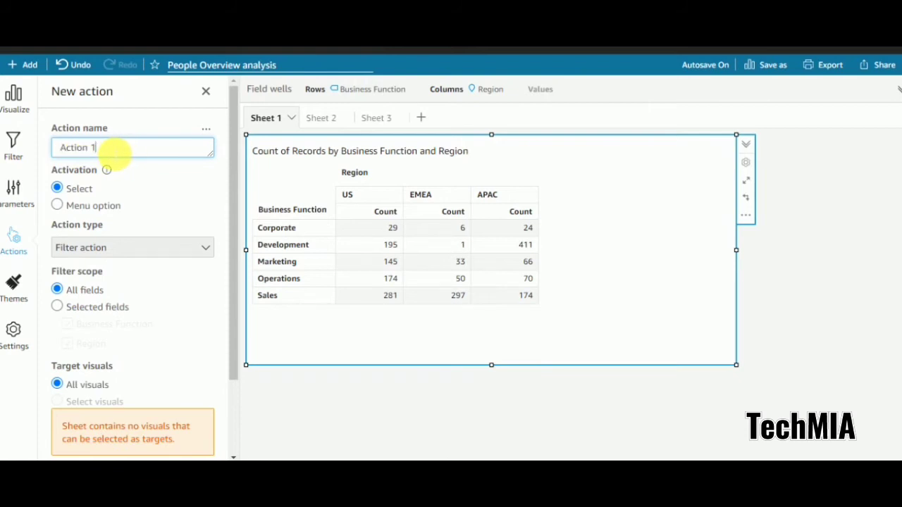
drag(115, 149, 67, 143)
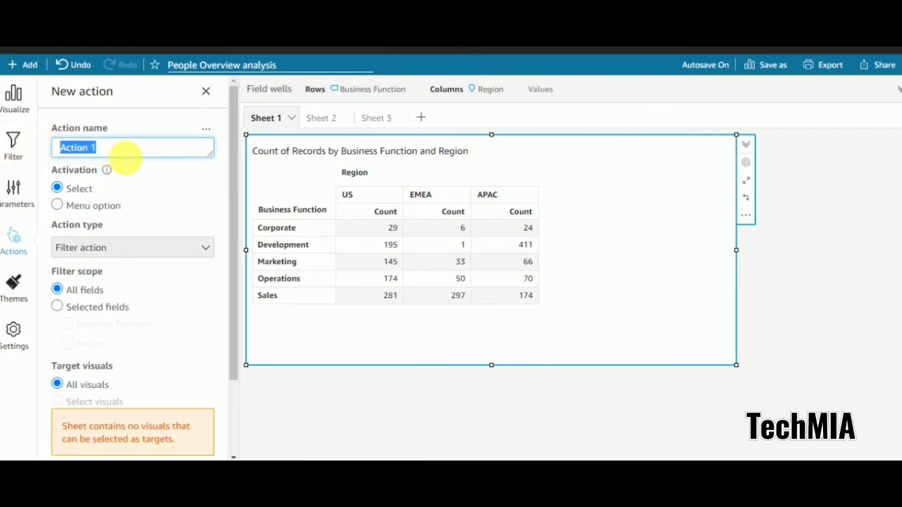
click(126, 156)
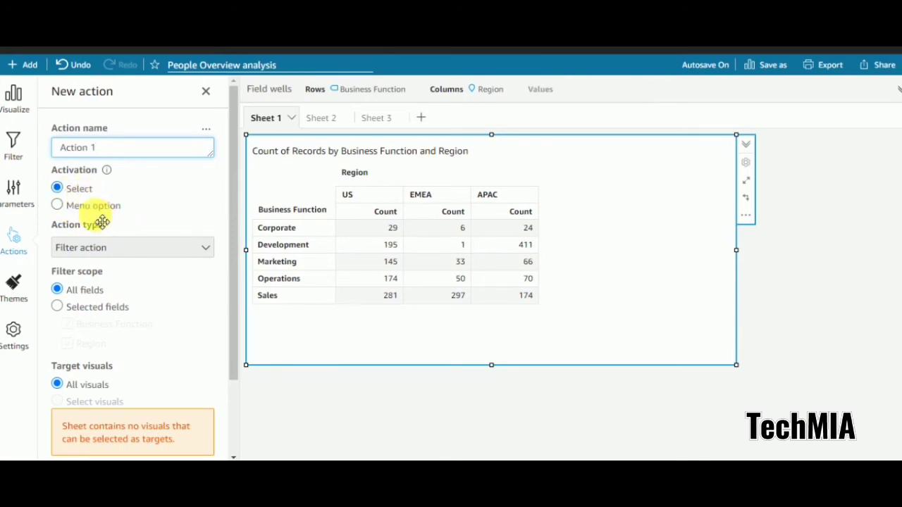
click(58, 206)
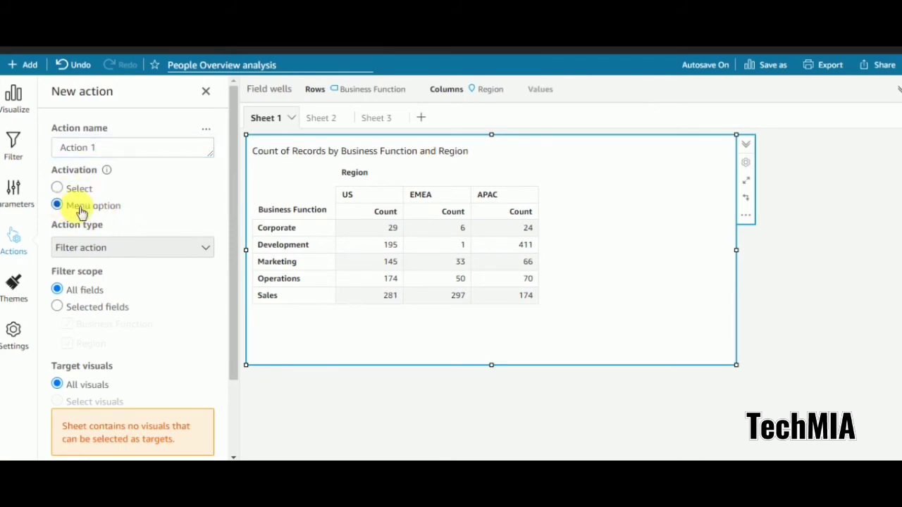
- Make the new action a Navigation action with Sheet 2 as its target sheet
click(209, 248)
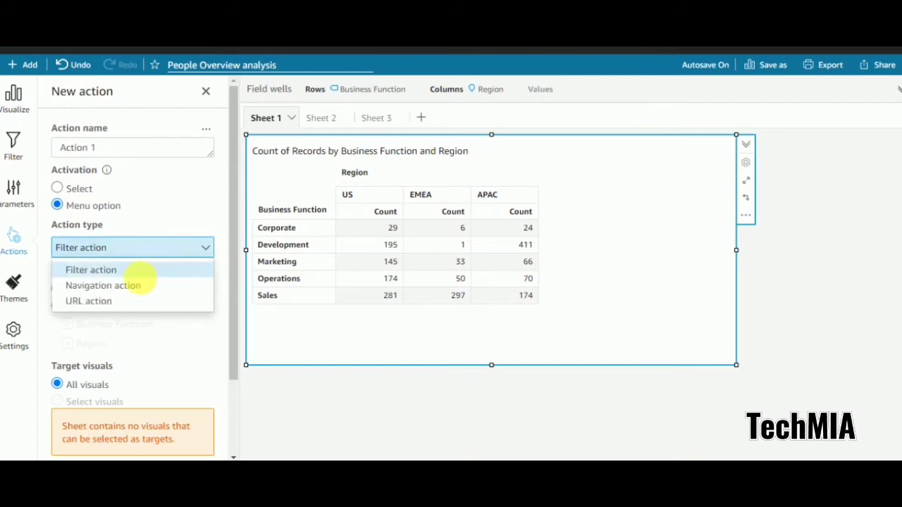
click(117, 287)
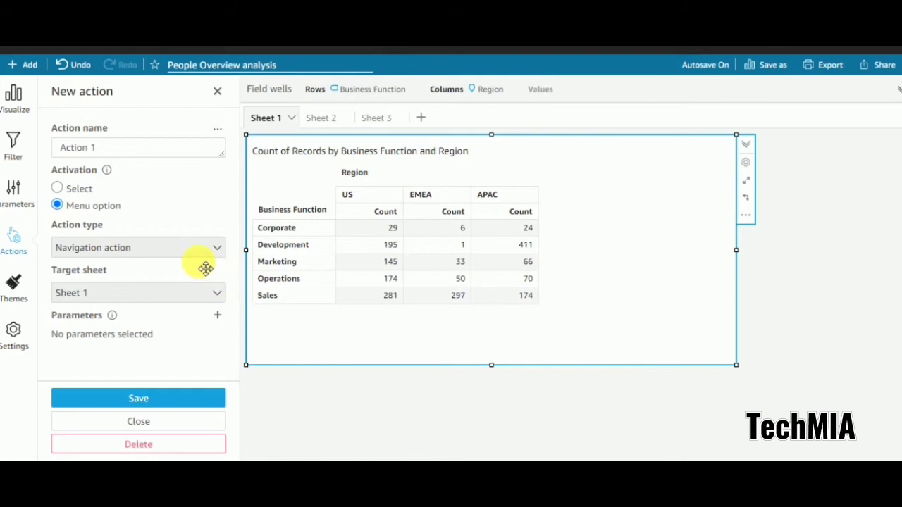
click(217, 294)
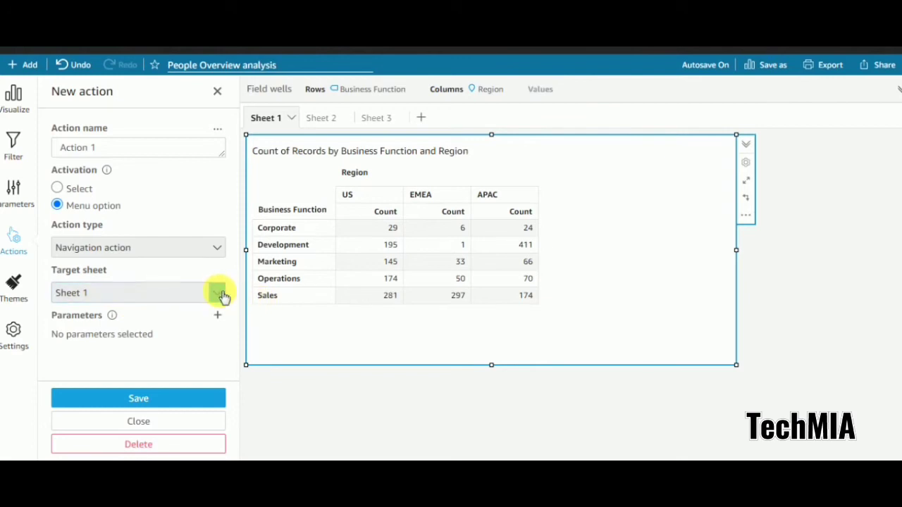
click(219, 296)
click(95, 331)
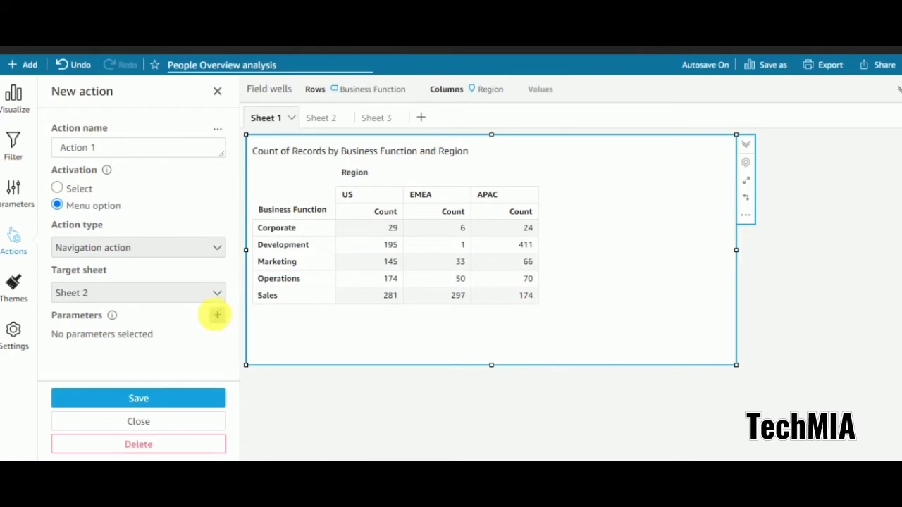
- Add the BUSINESSFUNCTION parameter to the navigation action, taking its value from the Business Function field
click(217, 315)
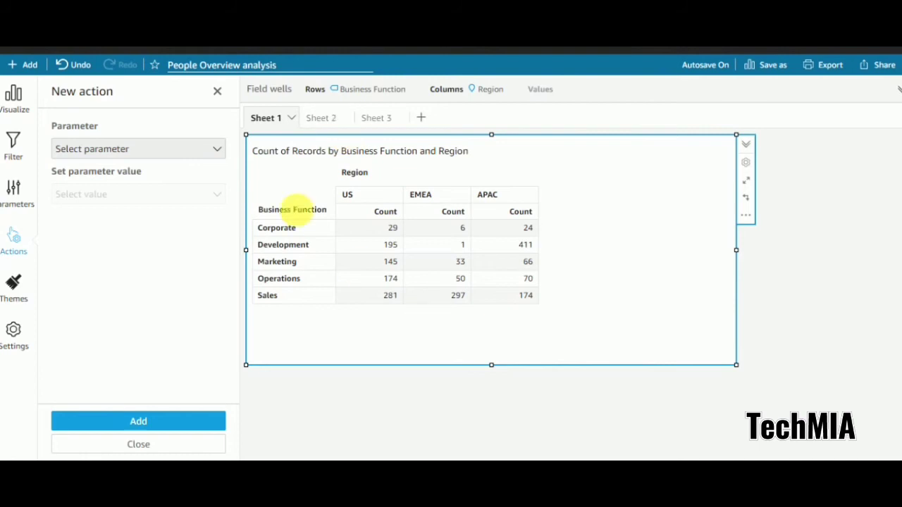
click(219, 149)
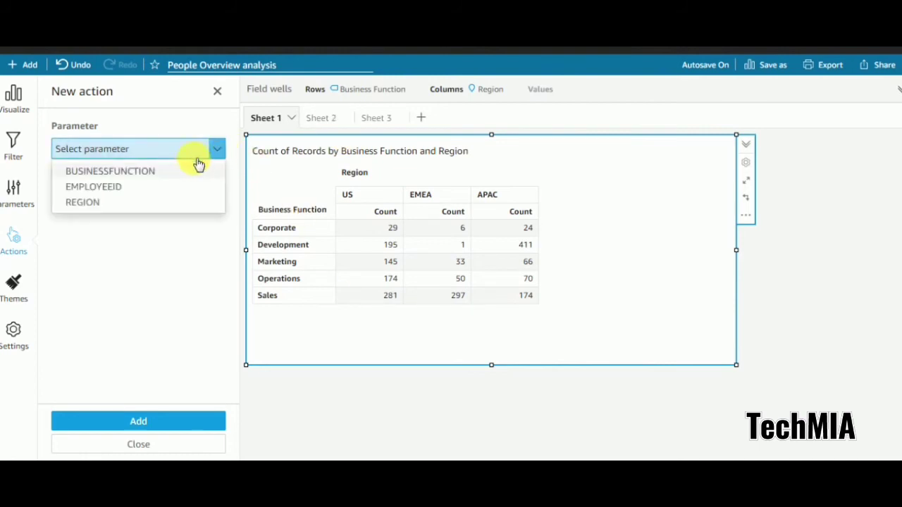
click(150, 176)
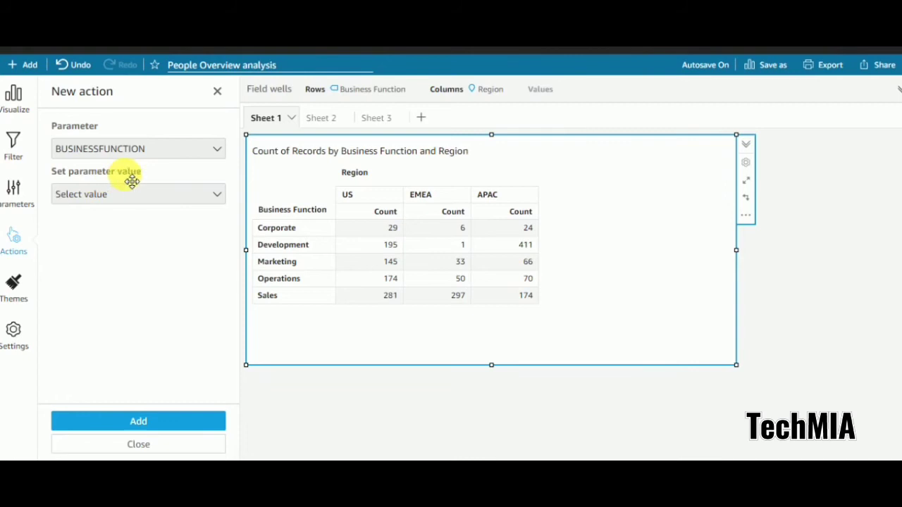
click(219, 194)
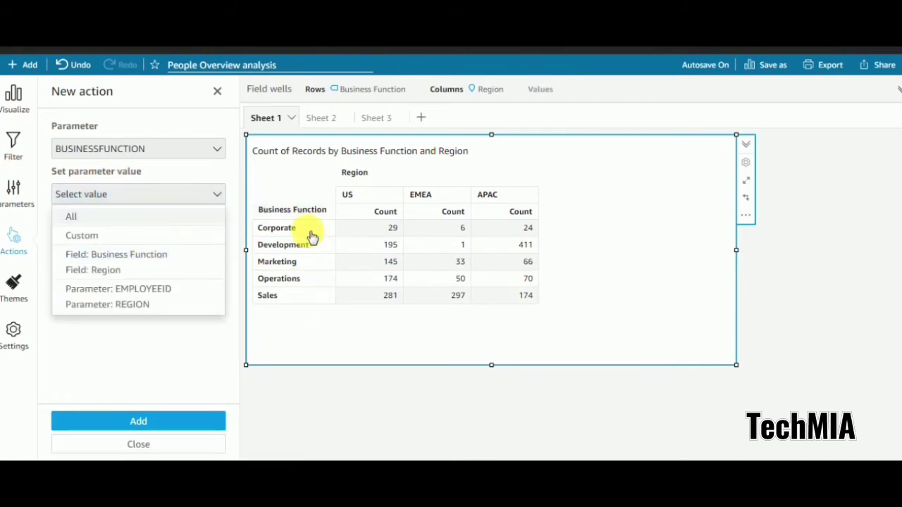
click(144, 257)
click(167, 421)
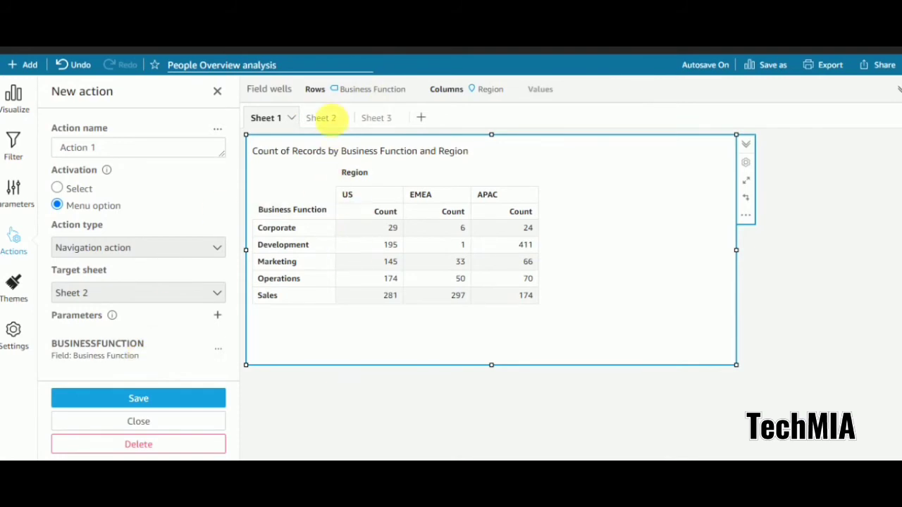
- Add the REGION parameter with its value from the Region field and save the navigation action
click(217, 315)
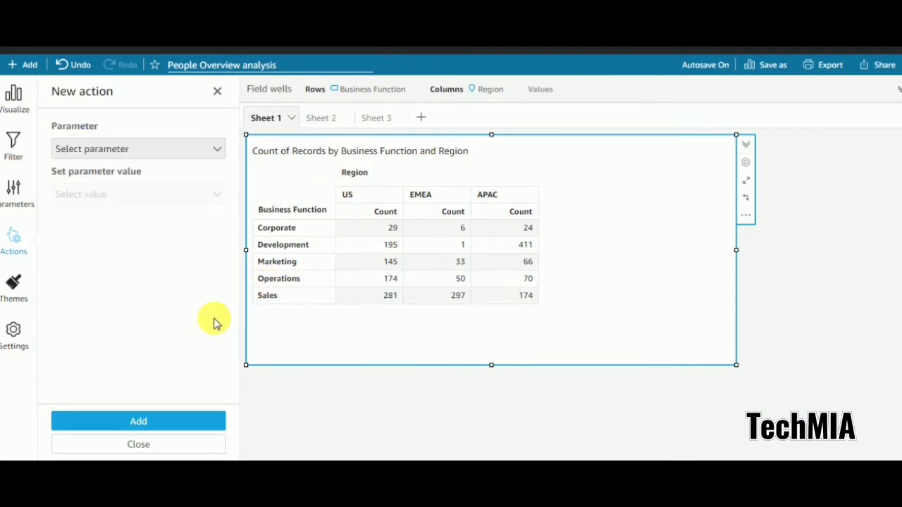
click(217, 150)
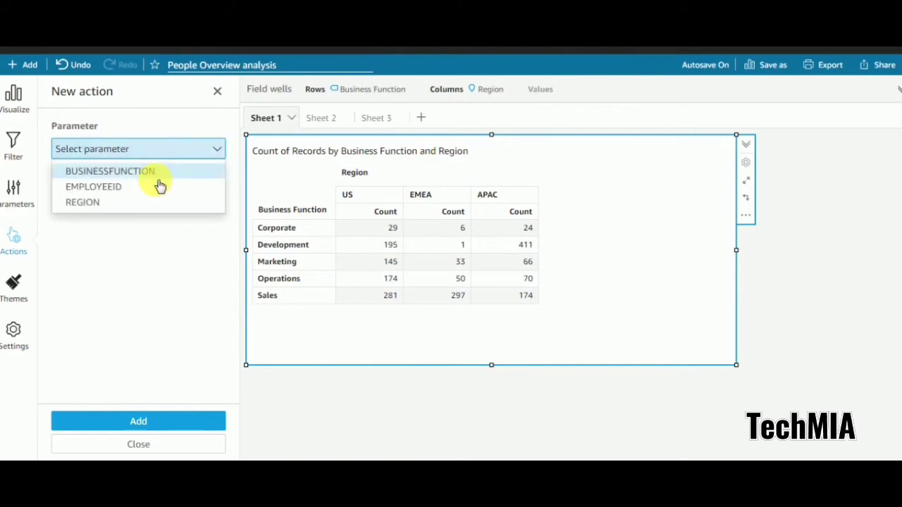
click(105, 202)
click(218, 195)
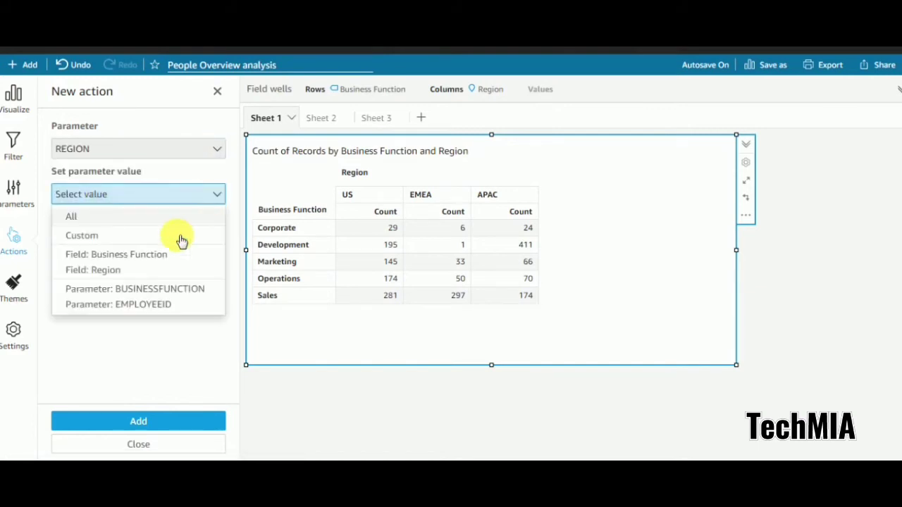
click(113, 270)
click(156, 420)
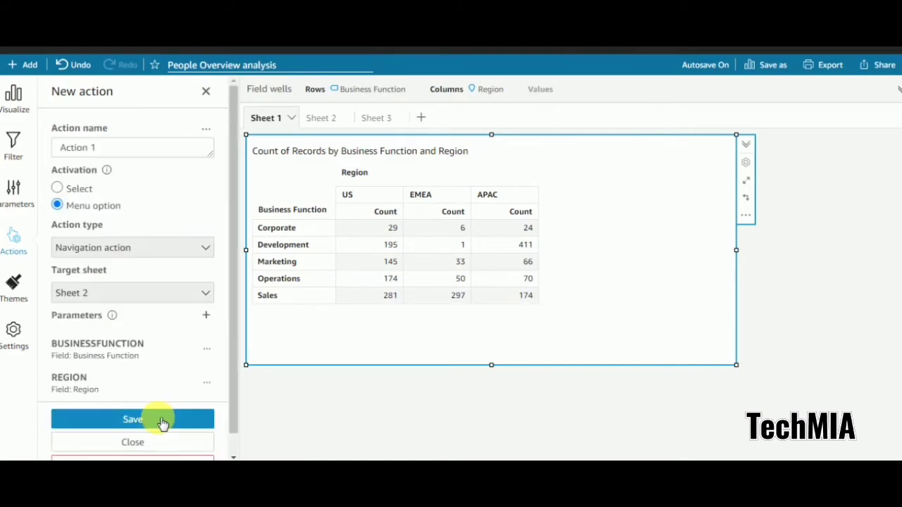
click(152, 422)
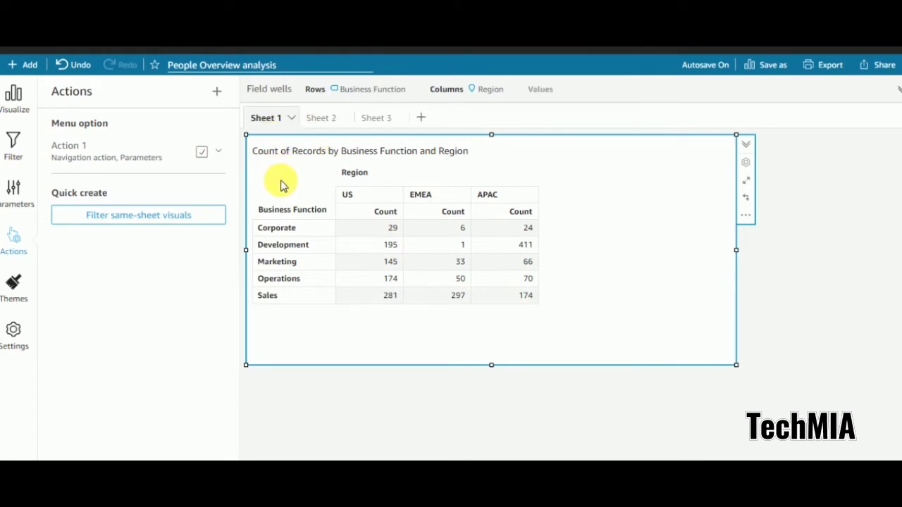
- Start a new action for the Sheet 2 employee table, keeping the default name and the Select activation
click(327, 123)
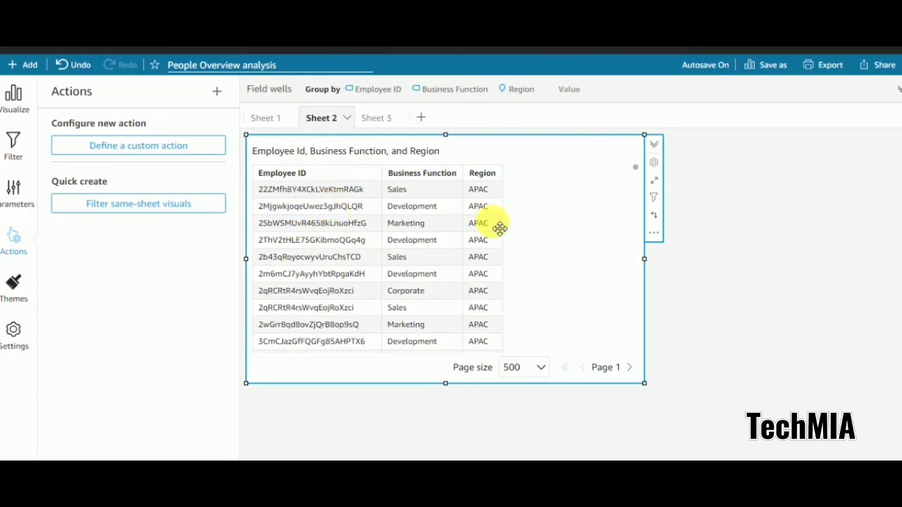
click(21, 243)
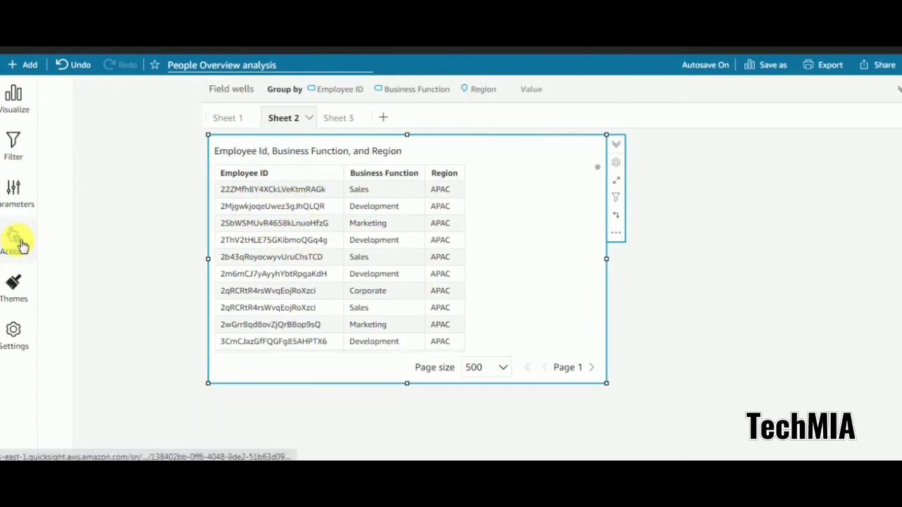
click(21, 243)
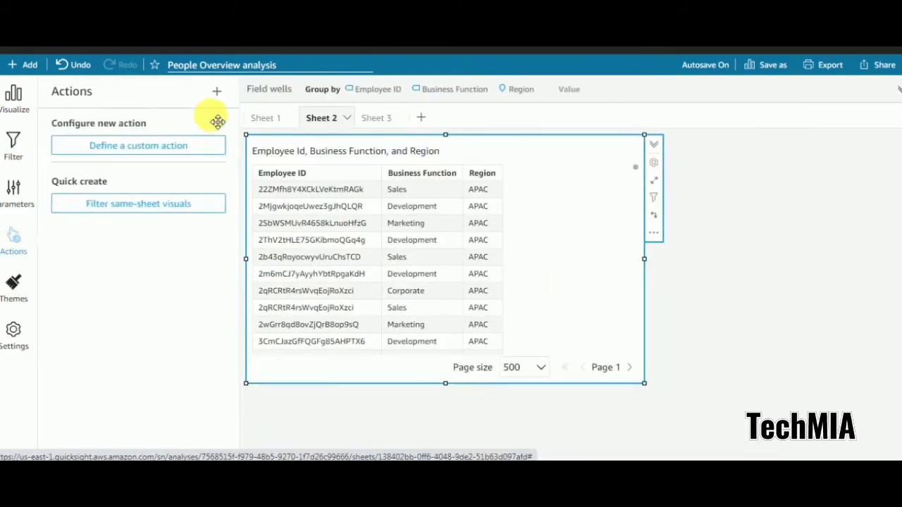
click(218, 99)
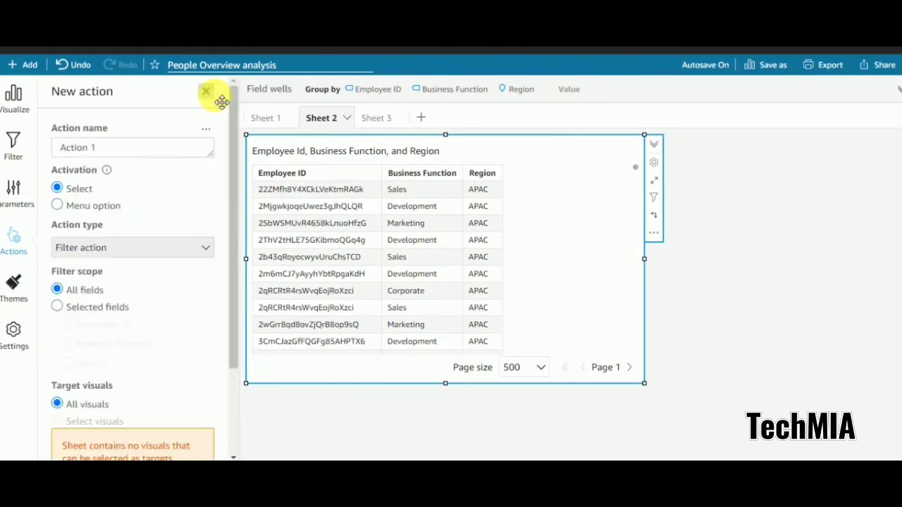
click(199, 154)
drag(113, 150, 18, 151)
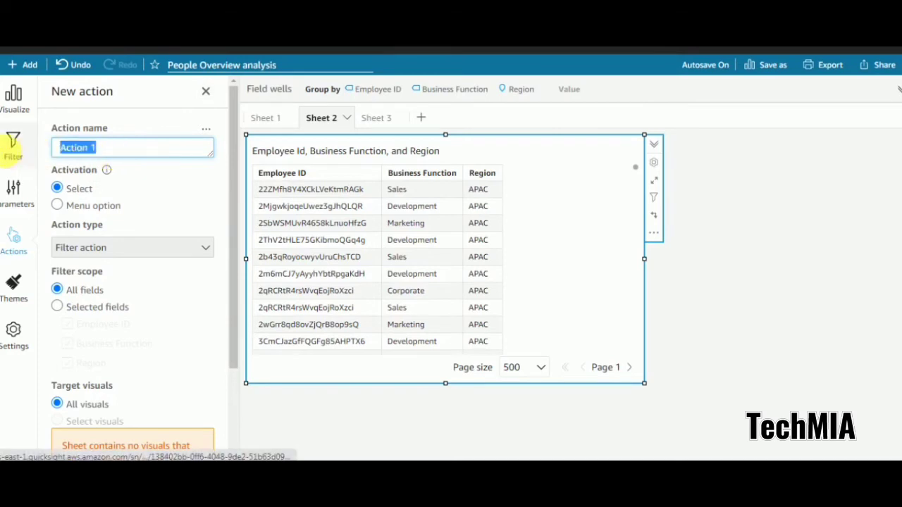
click(132, 158)
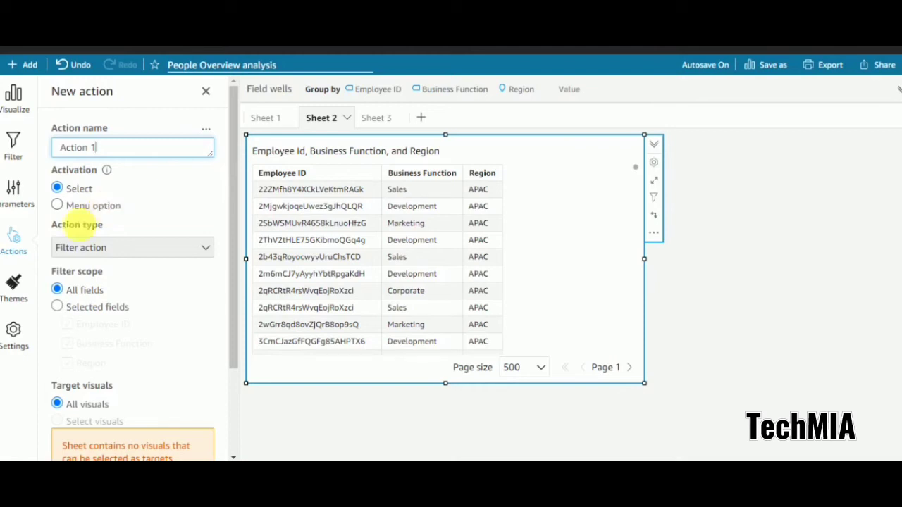
- Make the Sheet 2 action a Navigation action with Sheet 3 as its target sheet
click(210, 252)
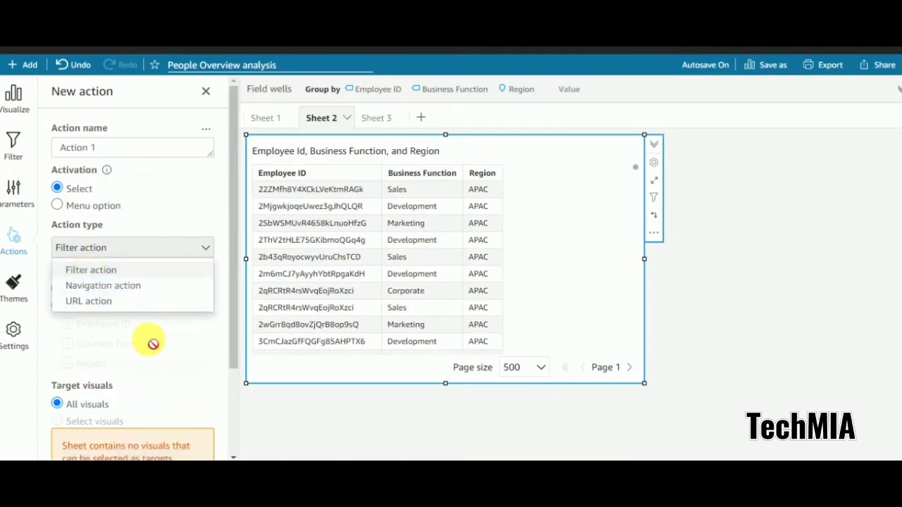
click(143, 287)
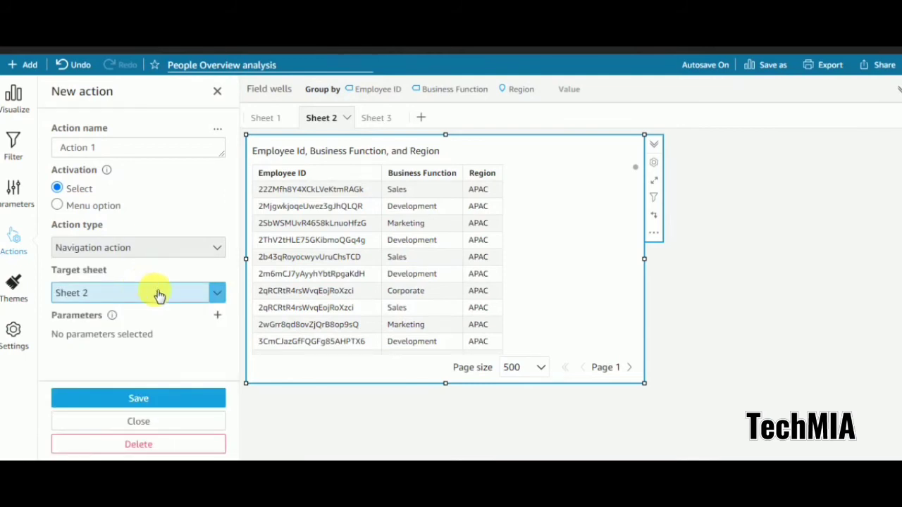
click(219, 298)
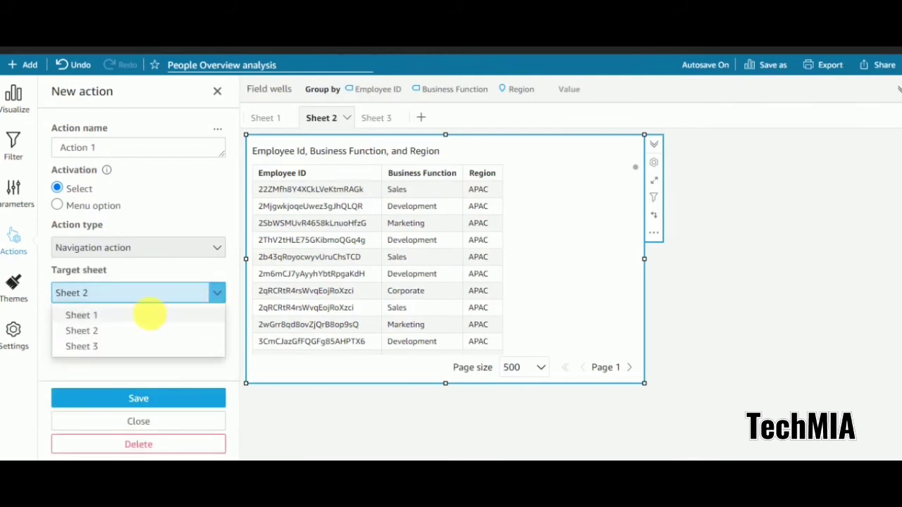
click(96, 348)
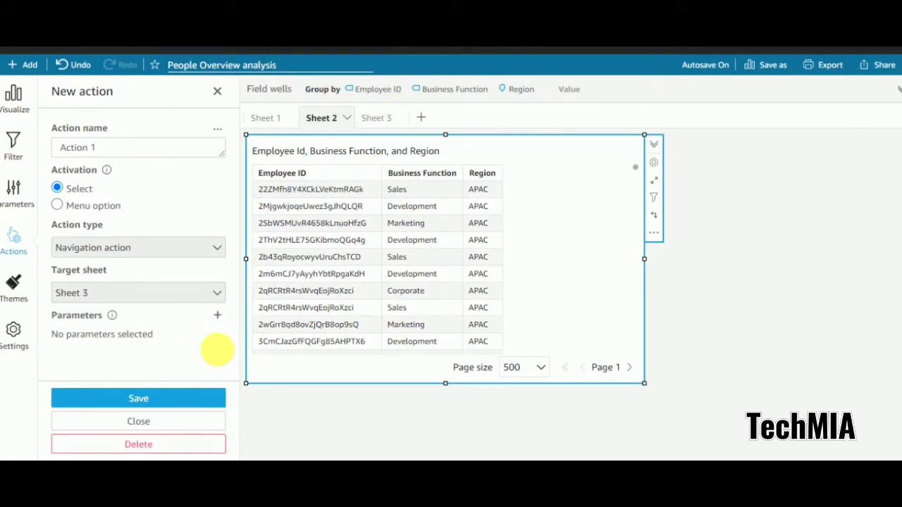
- Add the EMPLOYEEID parameter with its value from the Employee ID field and save the navigation action
click(217, 315)
click(217, 152)
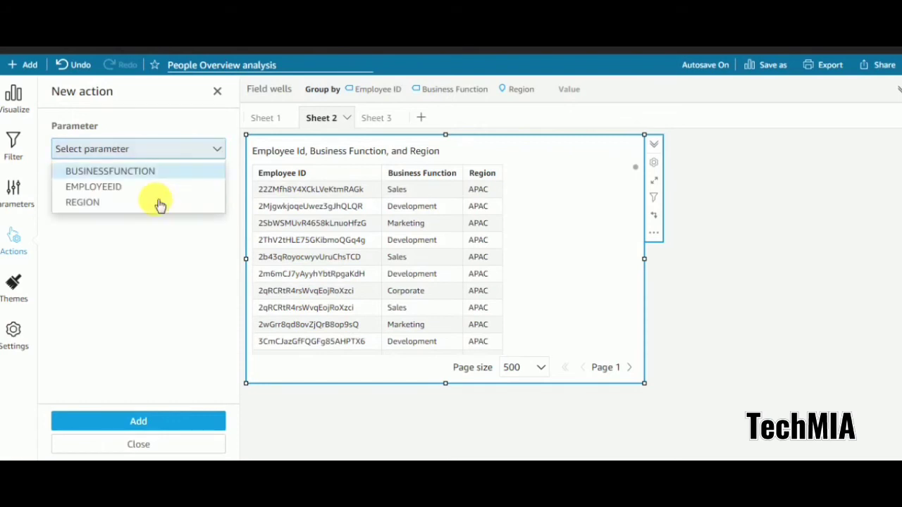
click(114, 187)
click(219, 200)
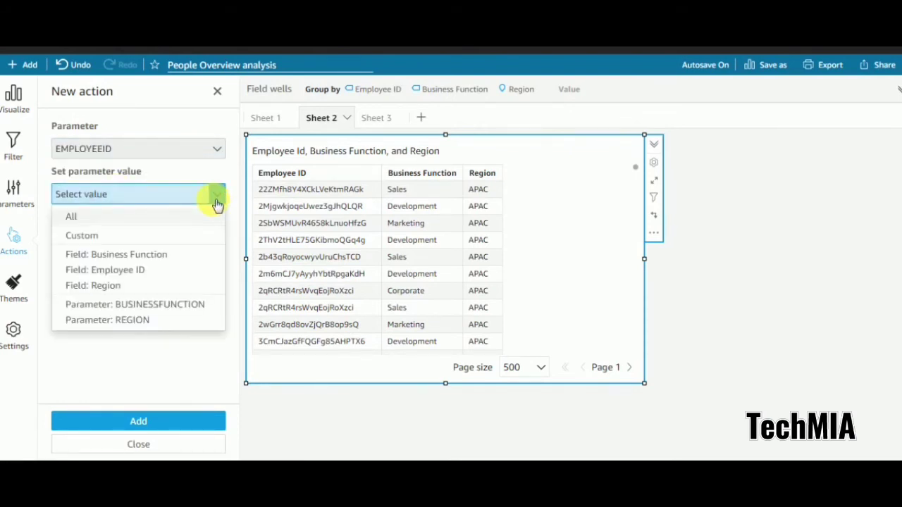
click(136, 269)
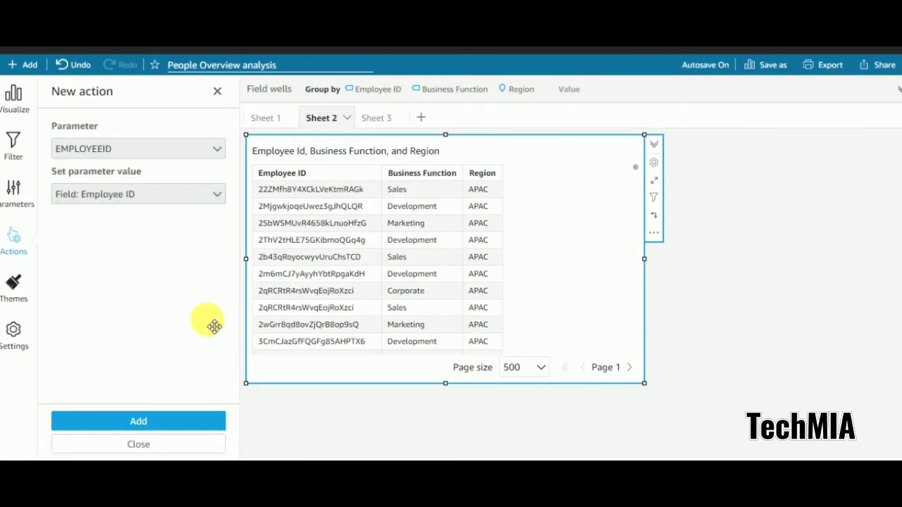
click(161, 425)
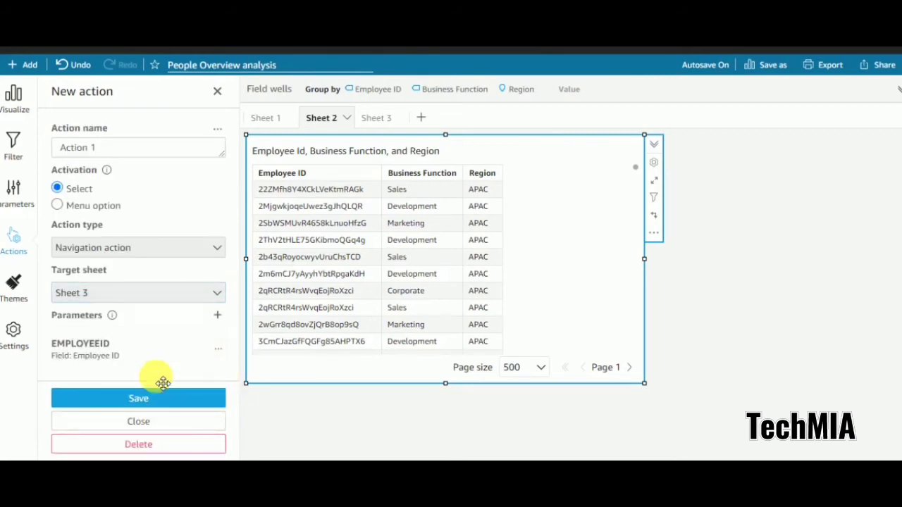
click(143, 400)
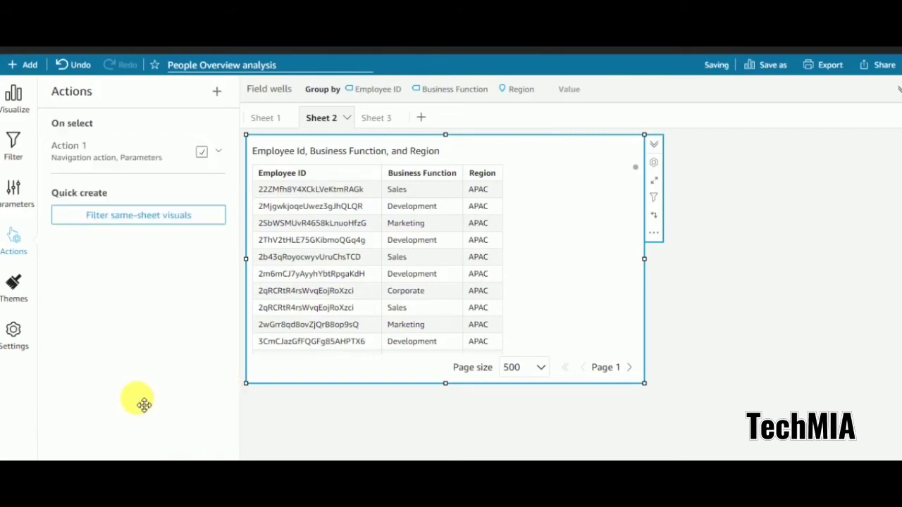
- Test the drill-down to Sheet 2 by running Action 1 on the Development count for EMEA in the Sheet 1 pivot table
click(274, 117)
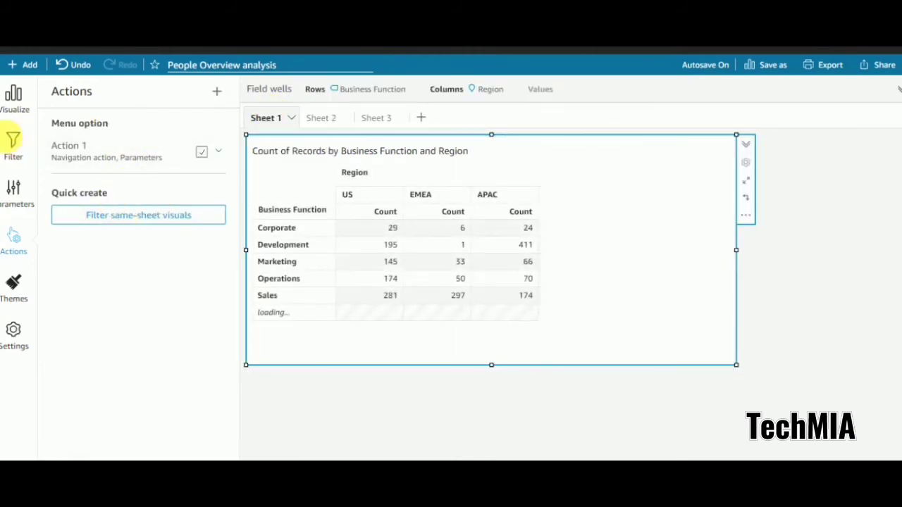
click(14, 95)
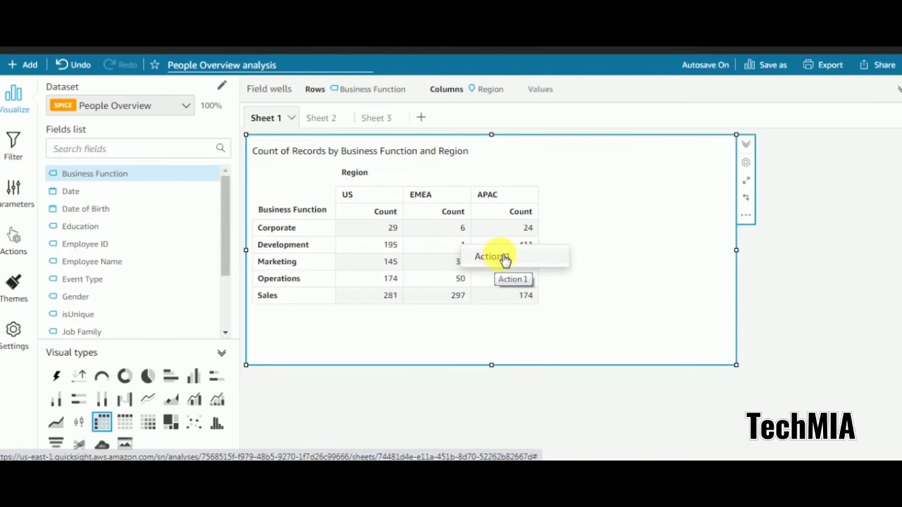
click(503, 257)
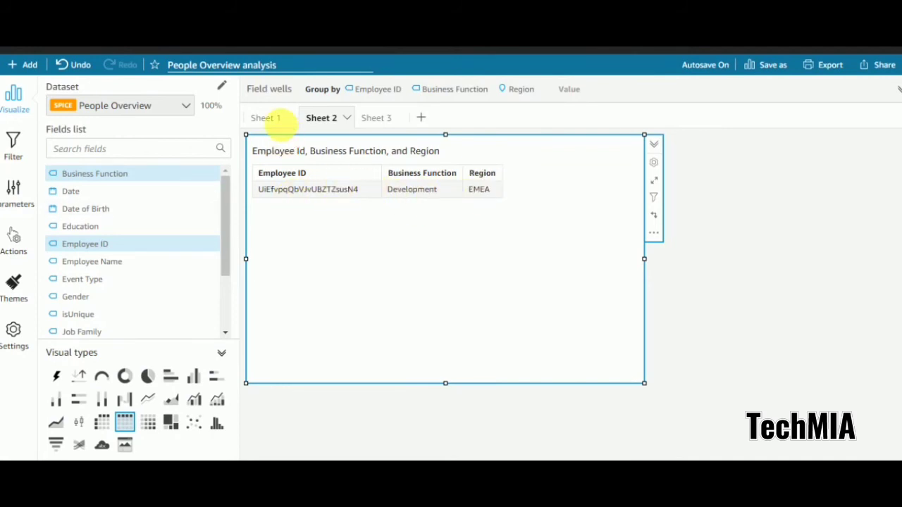
click(277, 121)
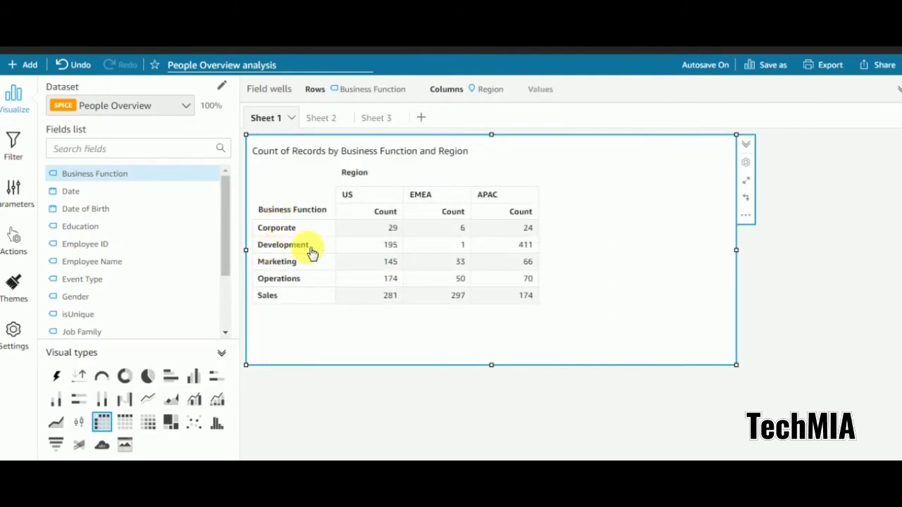
click(464, 248)
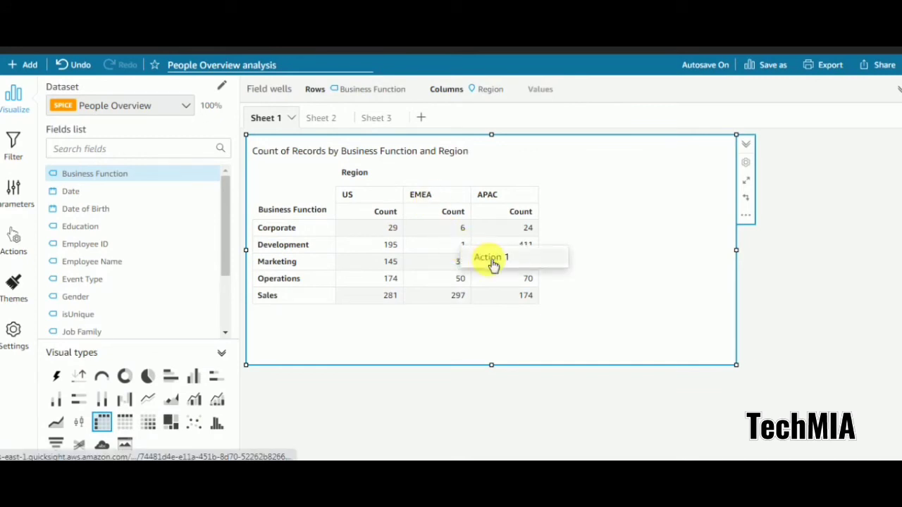
click(489, 259)
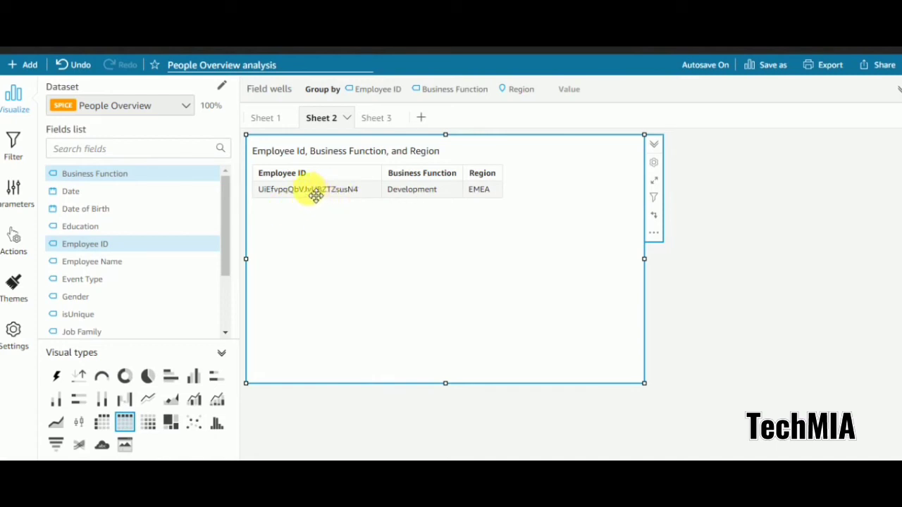
- Compare the employee details on Sheet 3 with the filtered employee row on Sheet 2
click(377, 118)
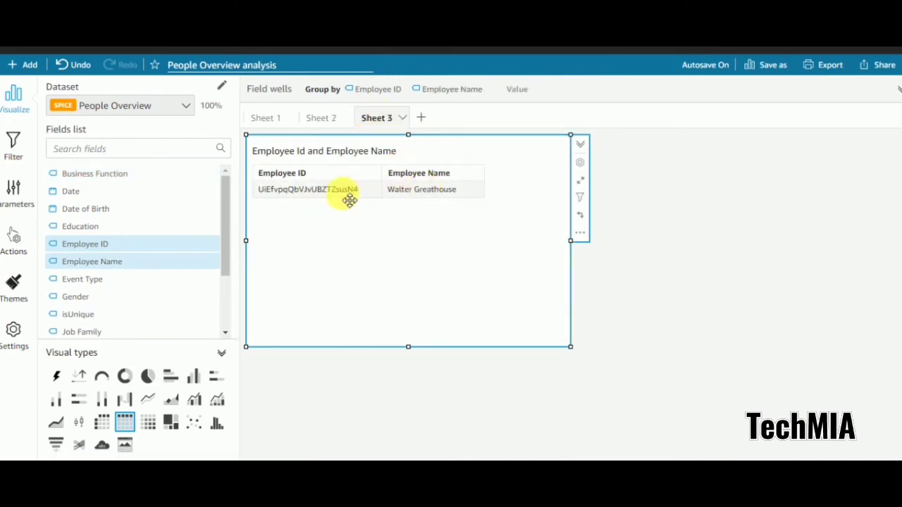
click(319, 116)
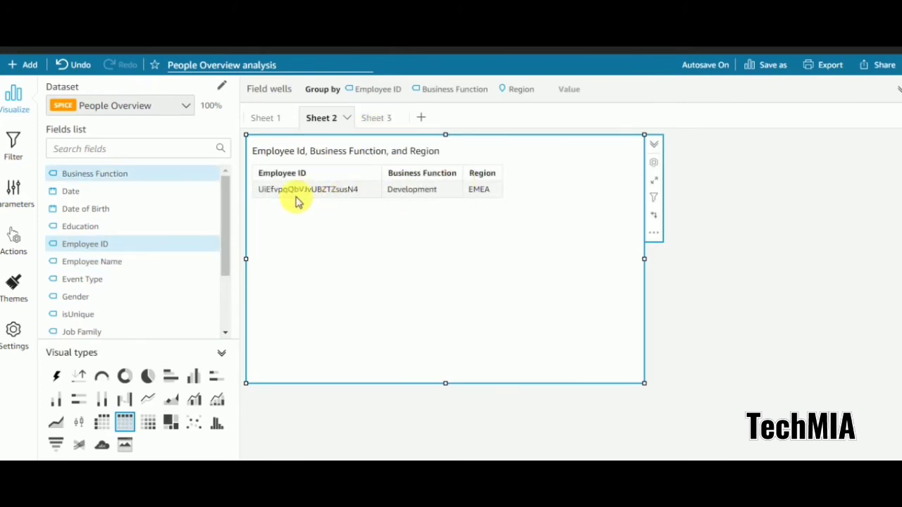
click(381, 119)
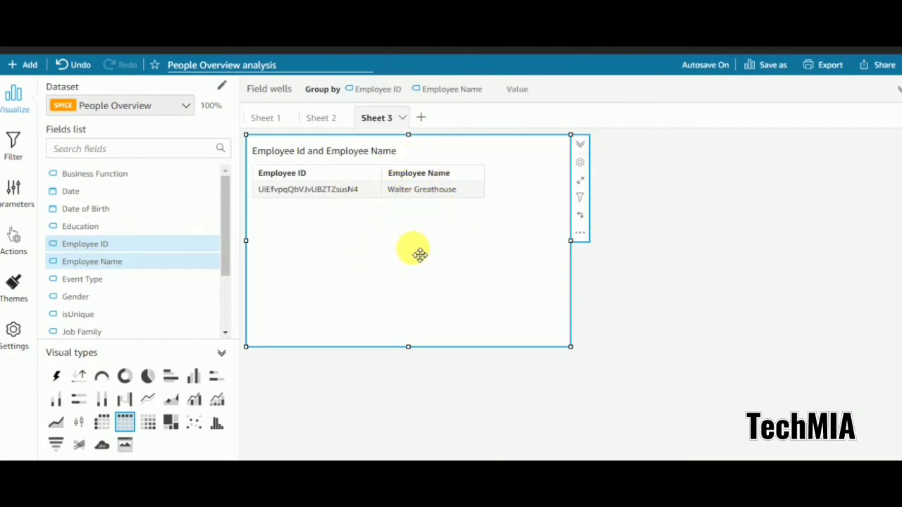
- Run Action 1 on the Corporate count for EMEA in Sheet 1 and drill from a Sheet 2 employee row to Sheet 3
click(275, 121)
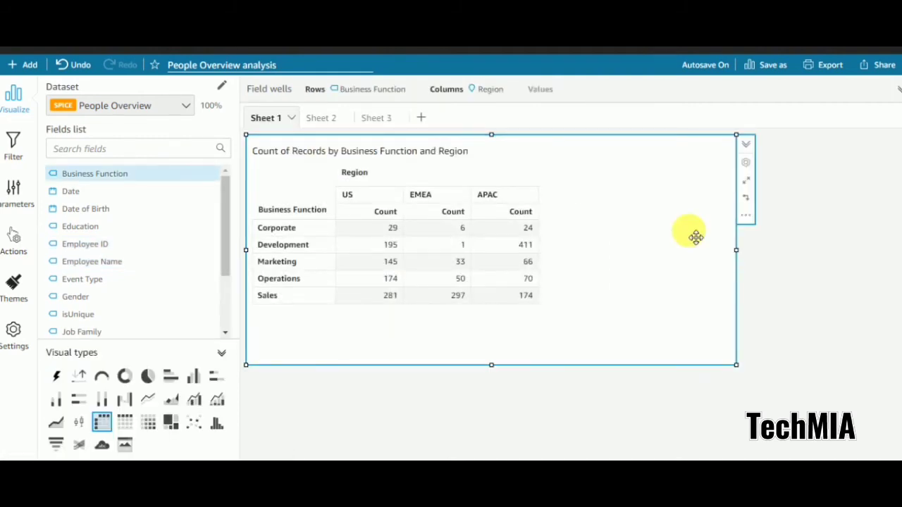
click(468, 236)
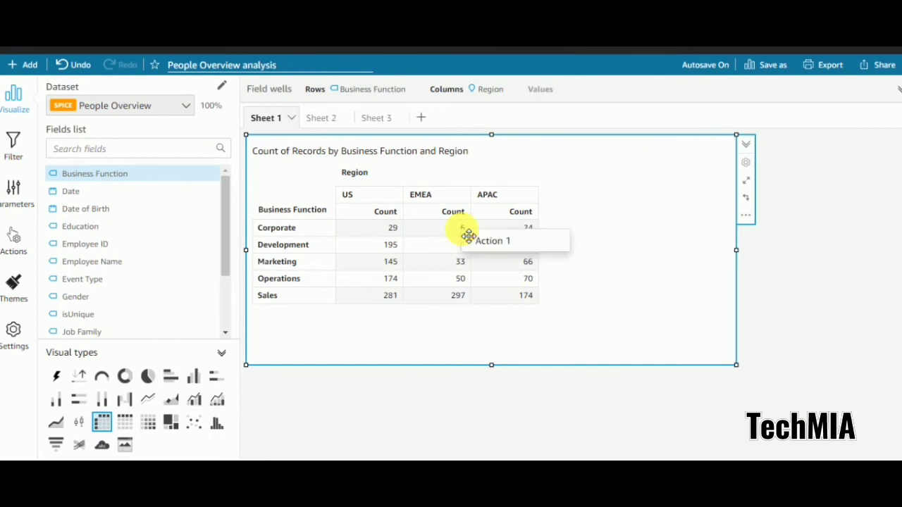
click(513, 247)
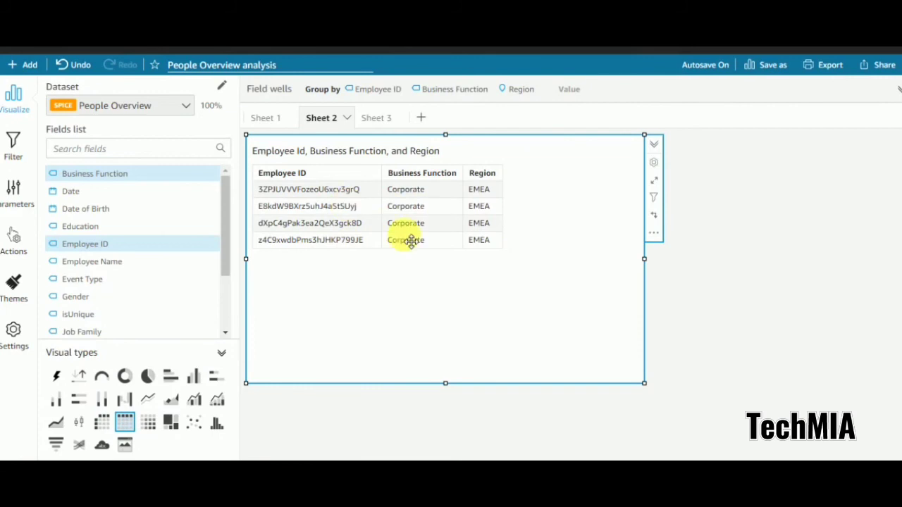
click(273, 118)
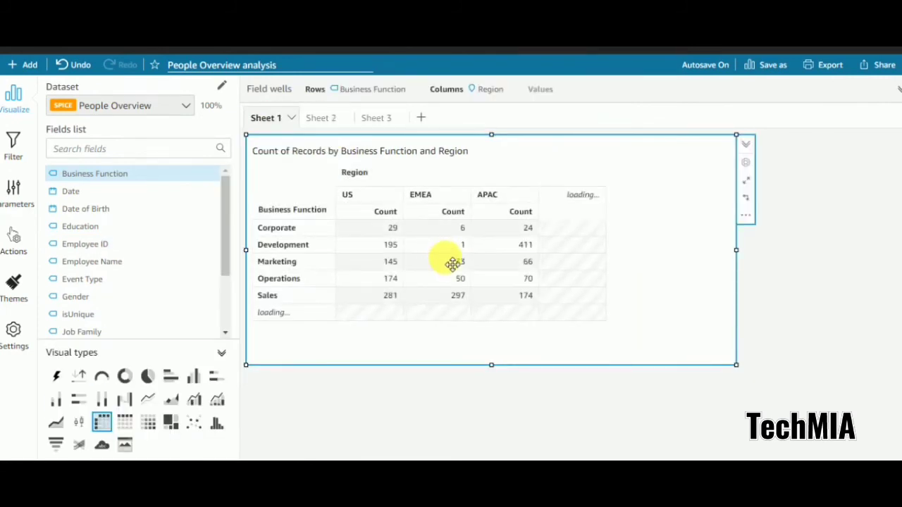
click(321, 119)
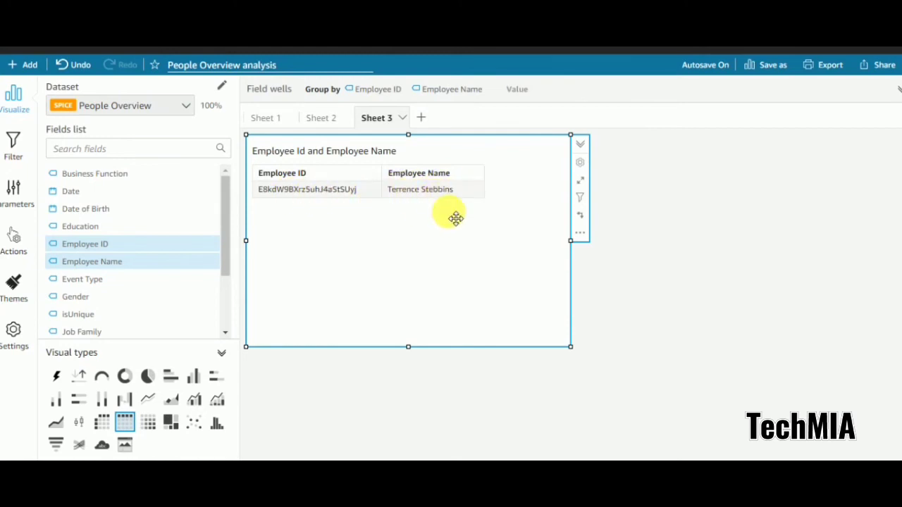
- Add the Employee ID field to the rows of the Sheet 1 pivot table, beneath Business Function
click(272, 121)
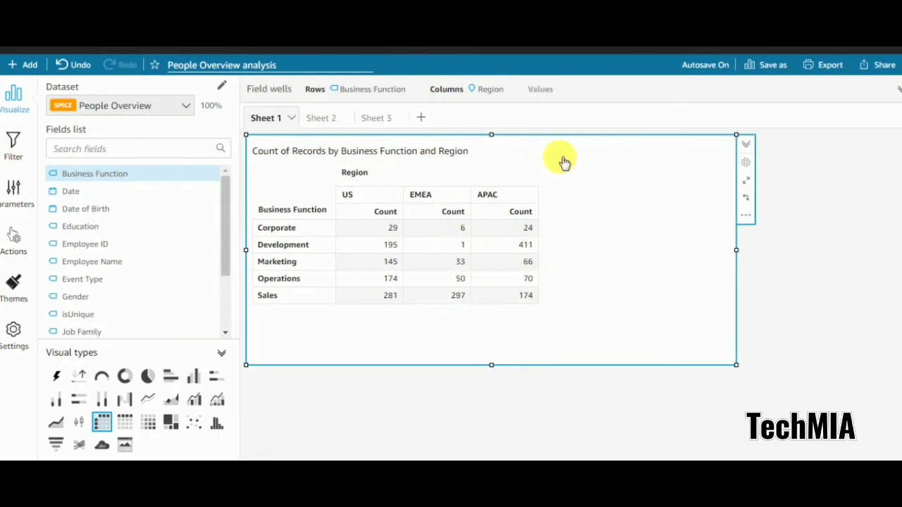
click(681, 89)
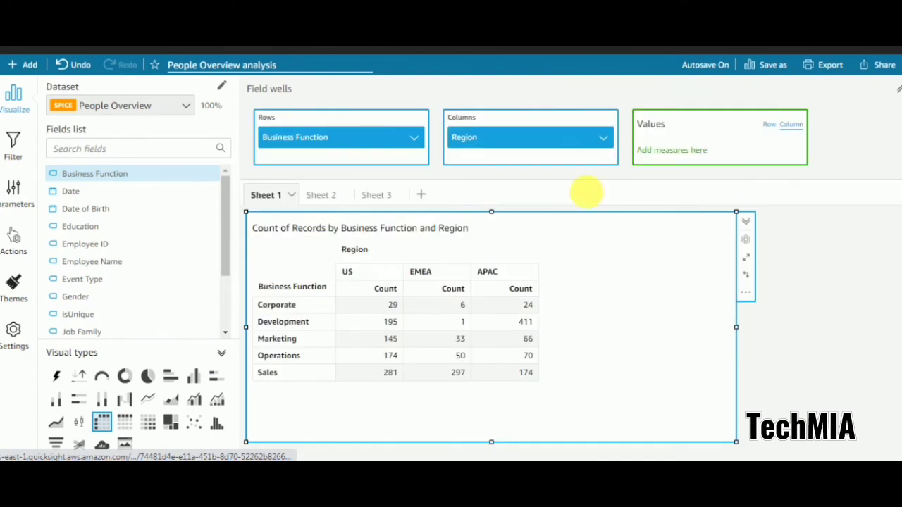
drag(85, 247, 337, 158)
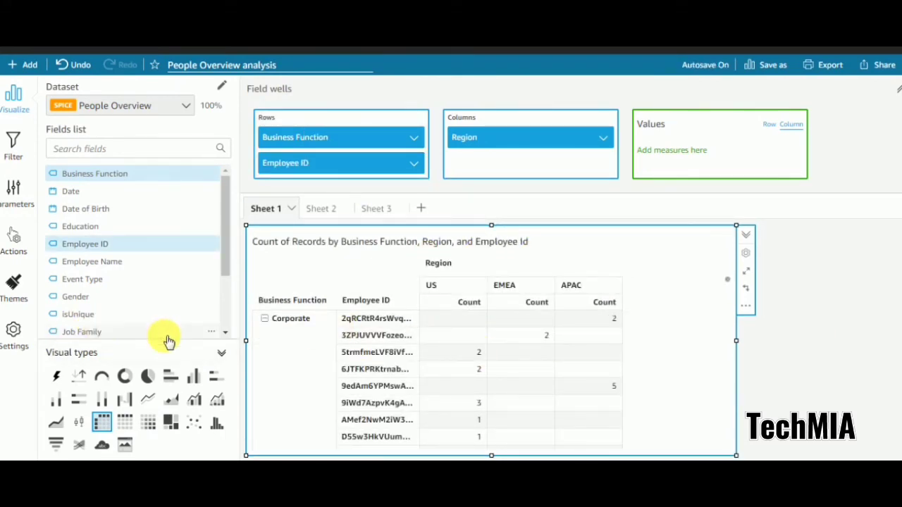
scroll(835, 309, down, 1)
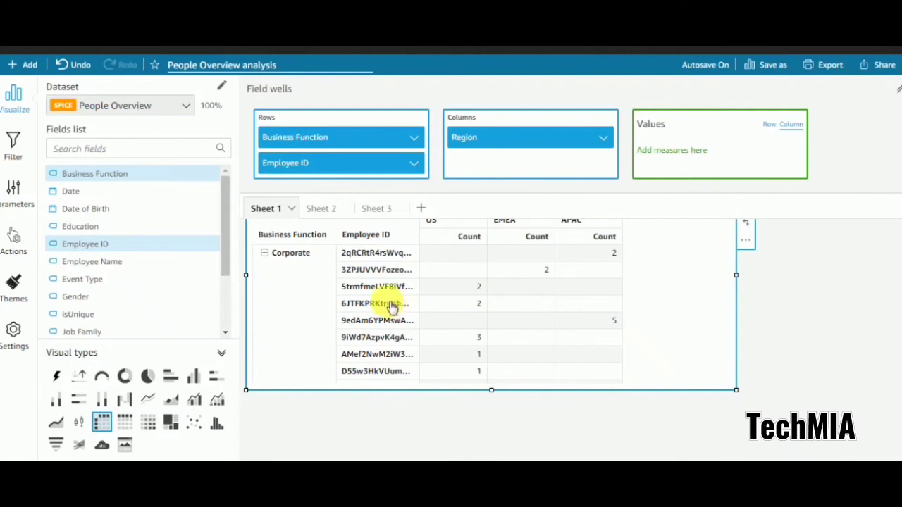
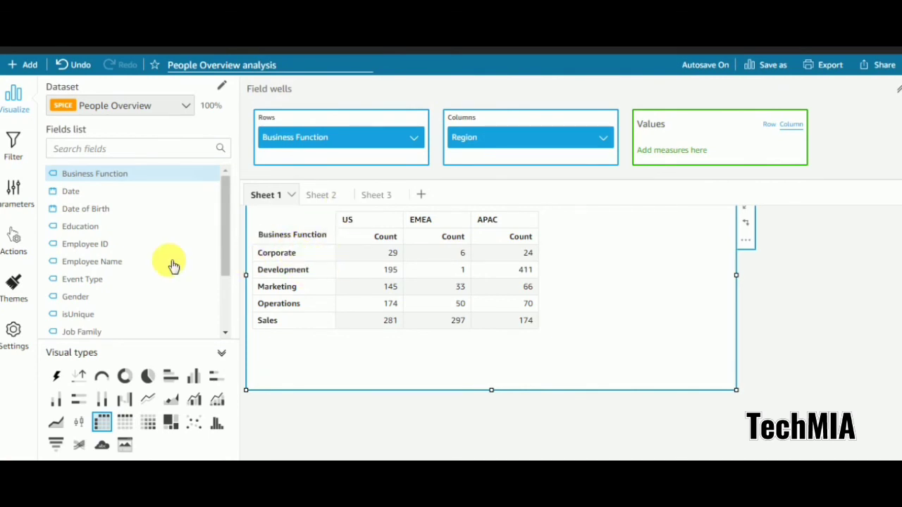
drag(74, 244, 332, 162)
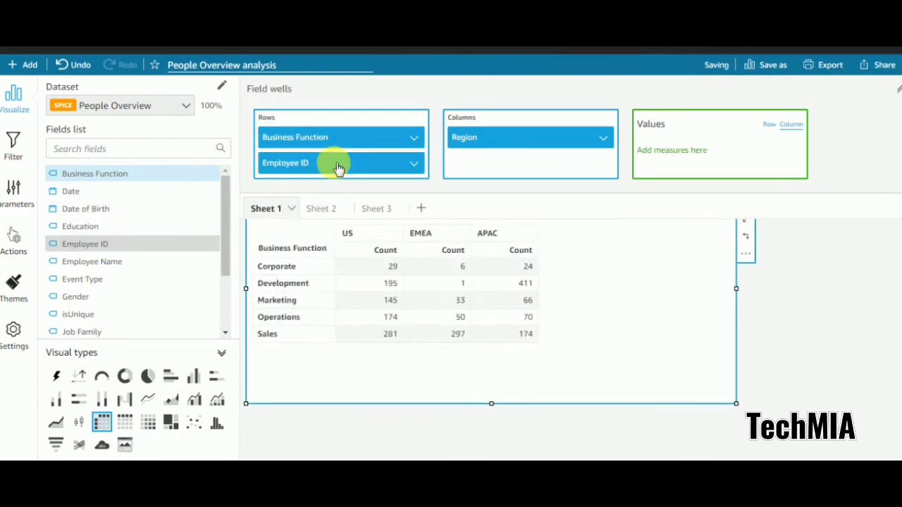
- Focus the Sheet 1 pivot table on Corporate only and enlarge the visual to review the counts per Employee ID
click(281, 269)
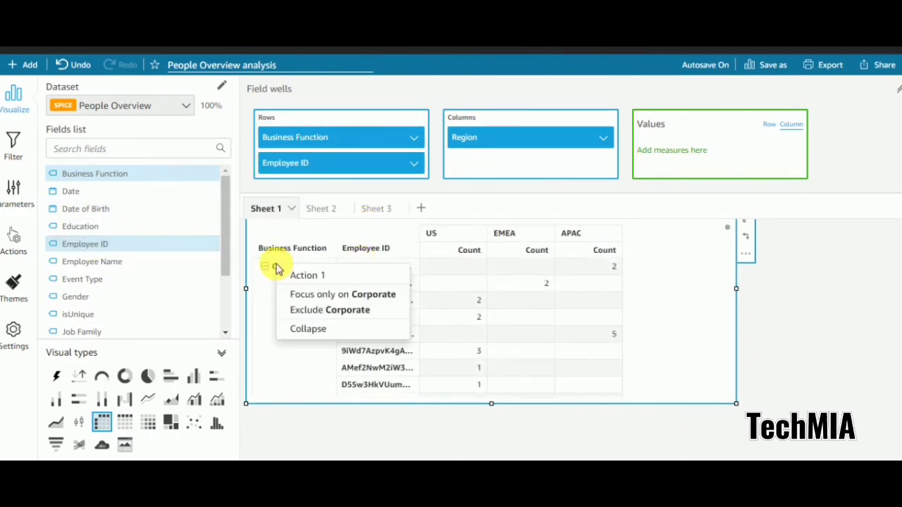
click(317, 295)
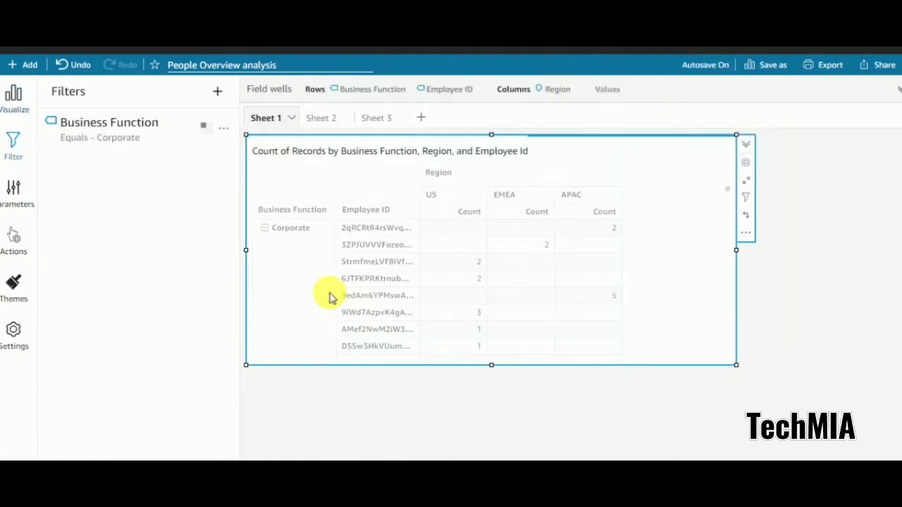
drag(737, 368, 845, 458)
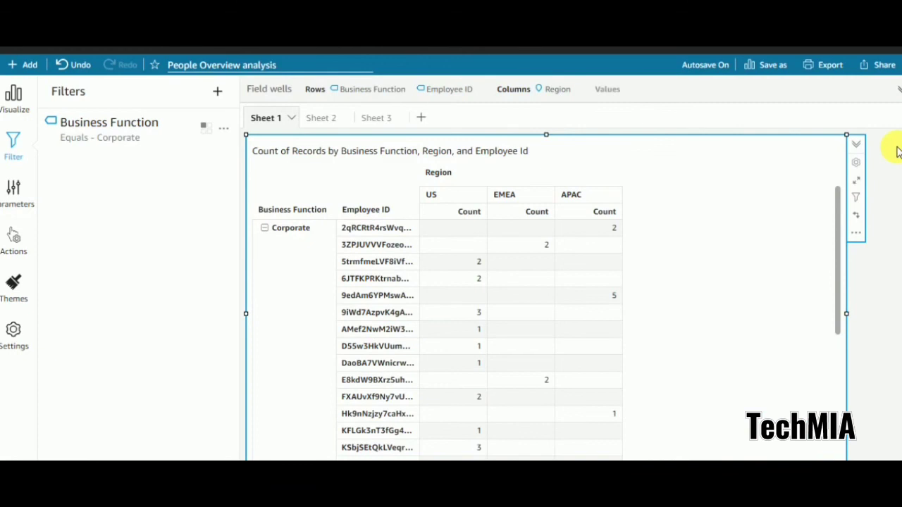
click(861, 302)
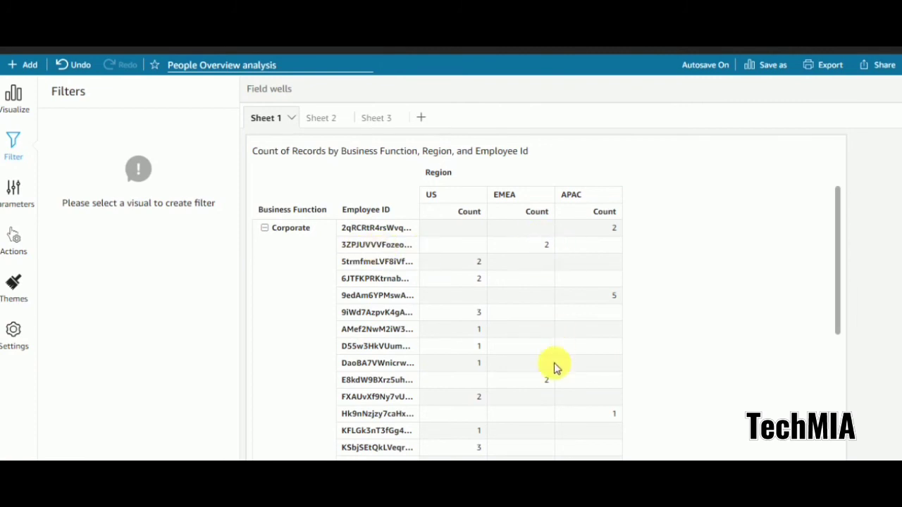
scroll(533, 354, down, 3)
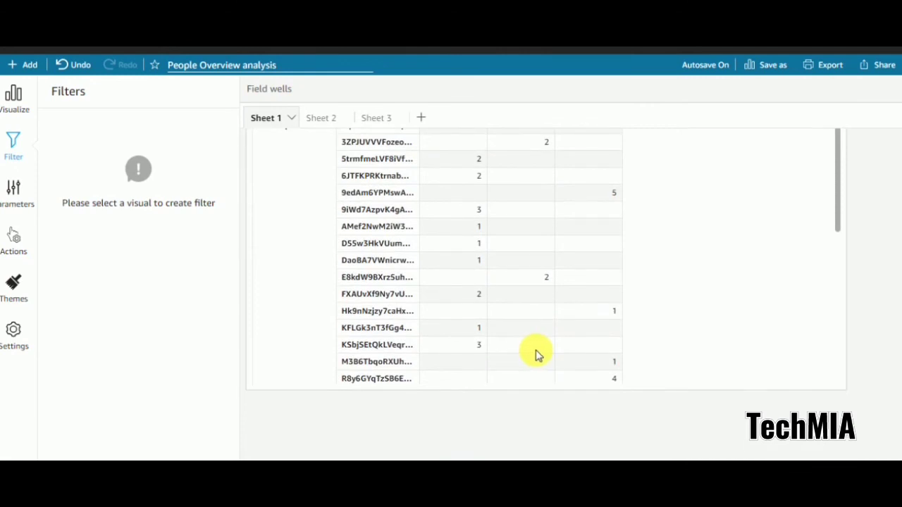
drag(838, 200, 837, 345)
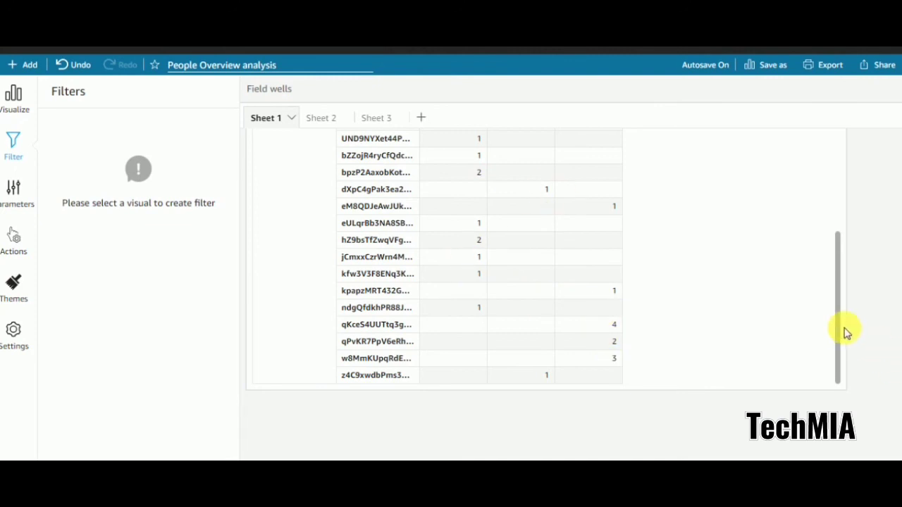
drag(835, 328, 846, 161)
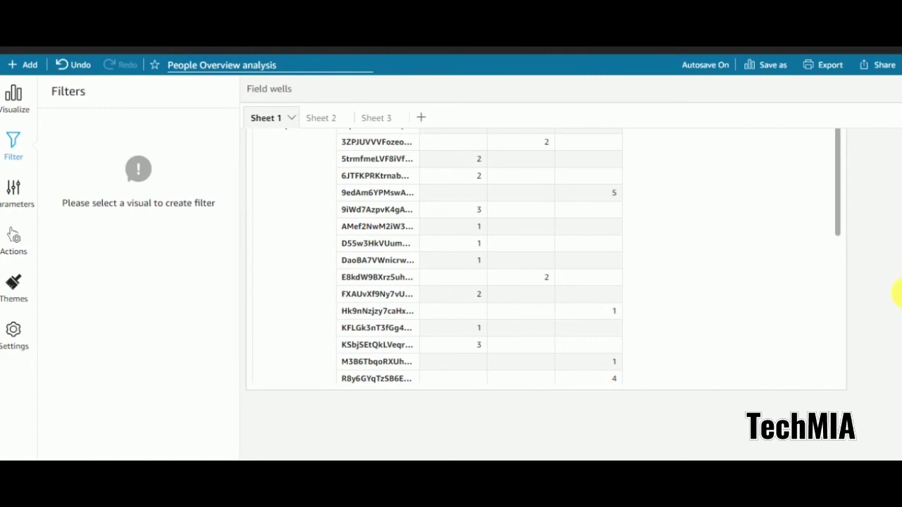
scroll(899, 162, up, 3)
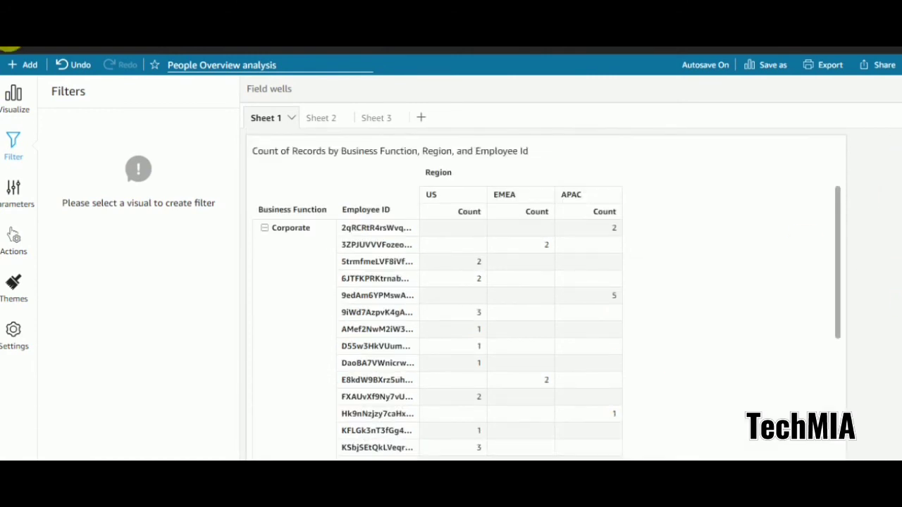
- Remove the Employee ID field from the rows of the Sheet 1 pivot table
click(13, 97)
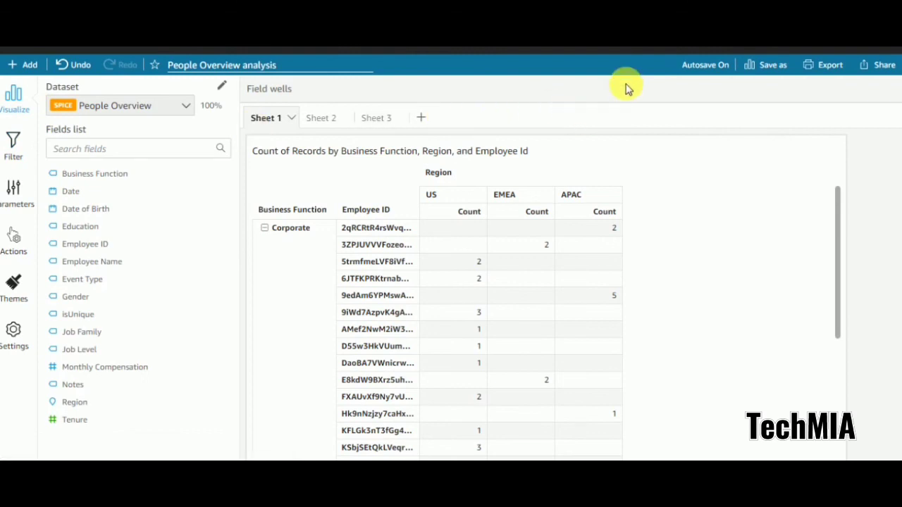
click(675, 234)
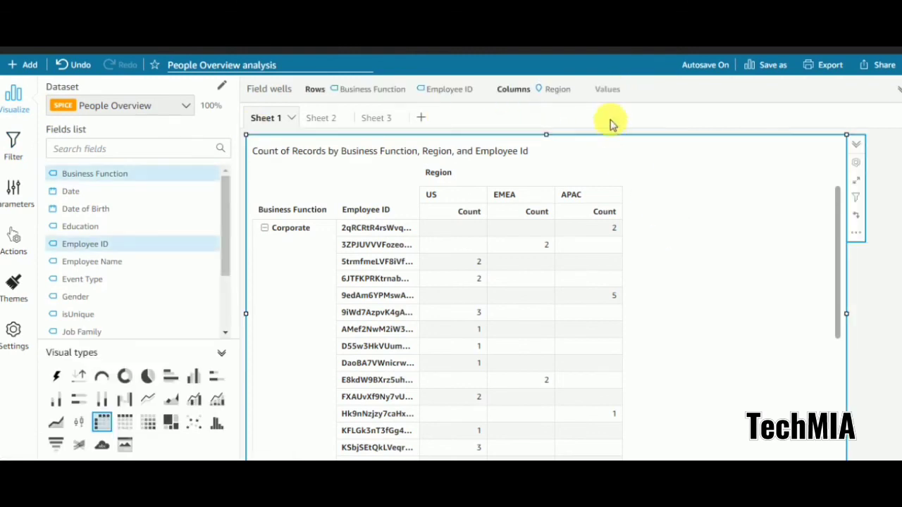
click(654, 90)
click(413, 162)
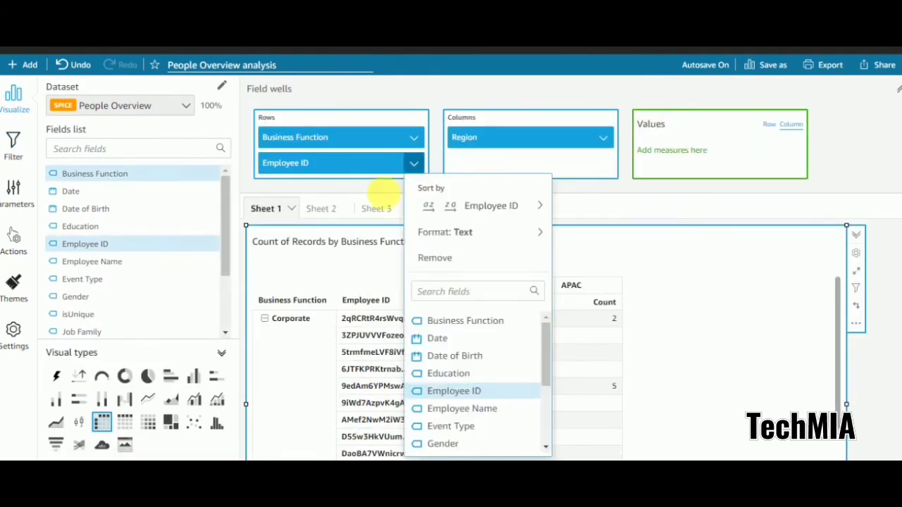
click(440, 258)
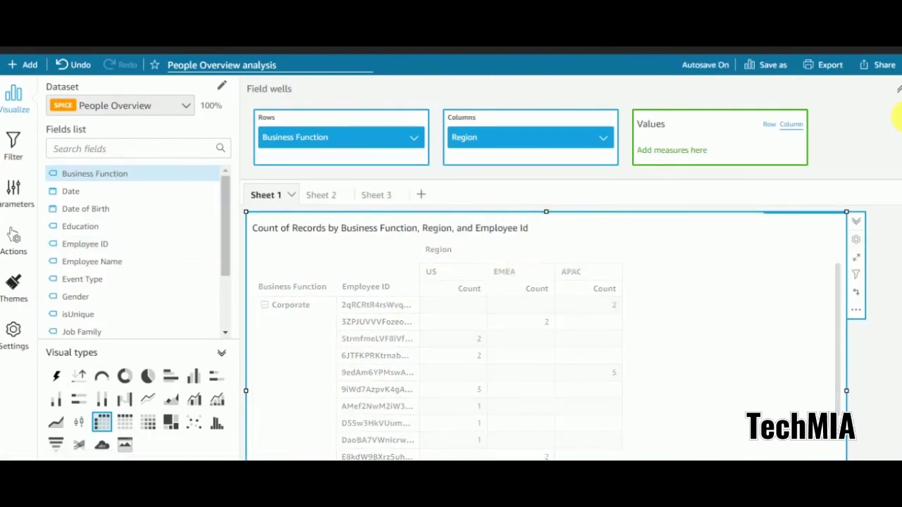
click(896, 88)
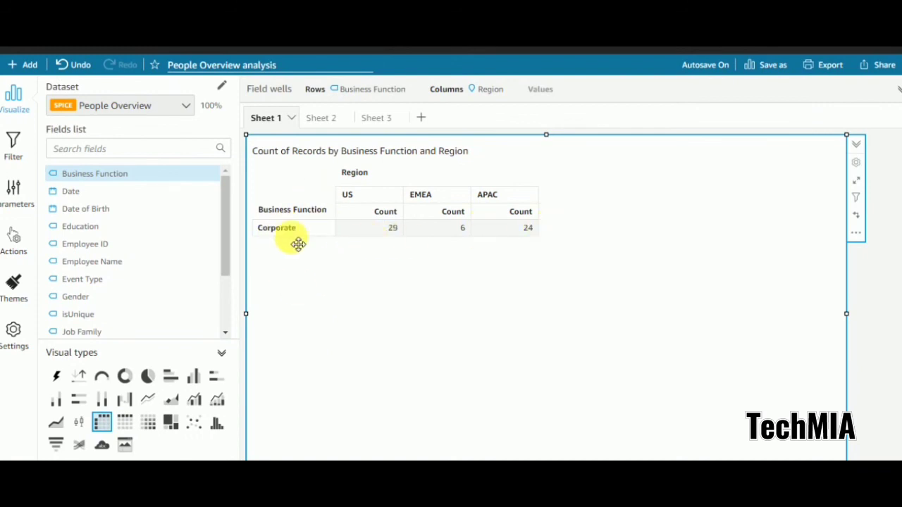
- Delete the Business Function filter that limits the Sheet 1 pivot table to Corporate
click(12, 141)
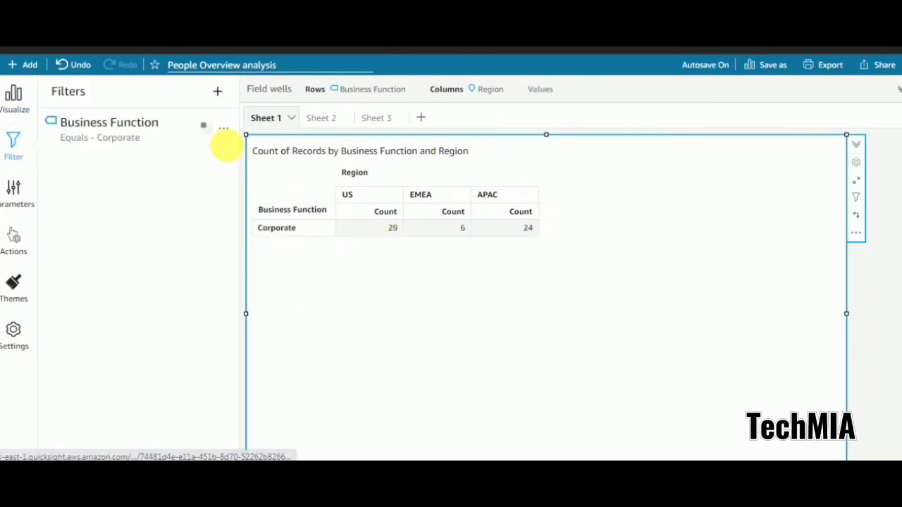
click(224, 128)
click(240, 148)
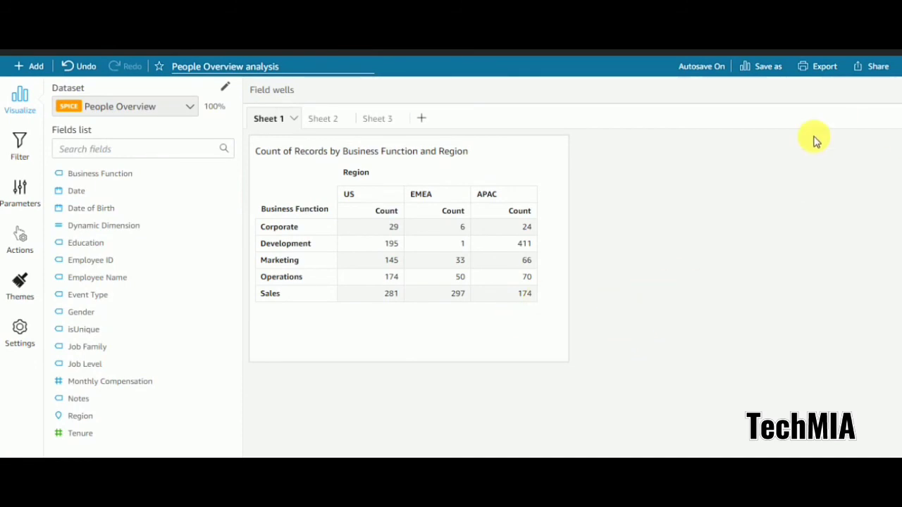
- Rename the analysis as People Overview analysis-Nav Action and copy the new name
click(299, 71)
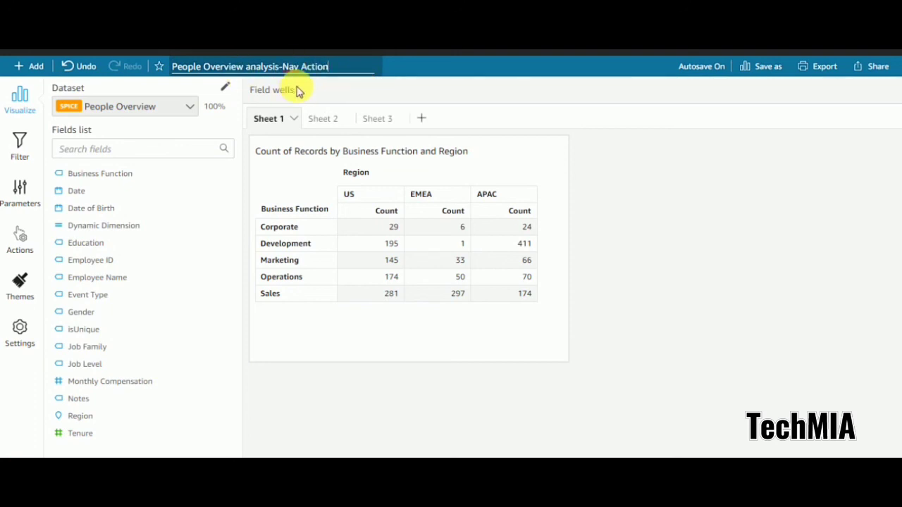
drag(354, 67, 154, 79)
key(ctrl+c)
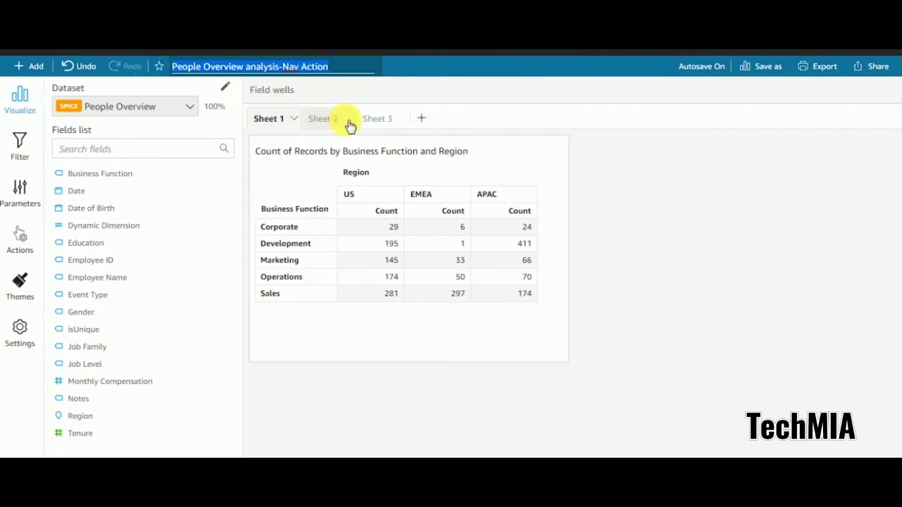
click(713, 185)
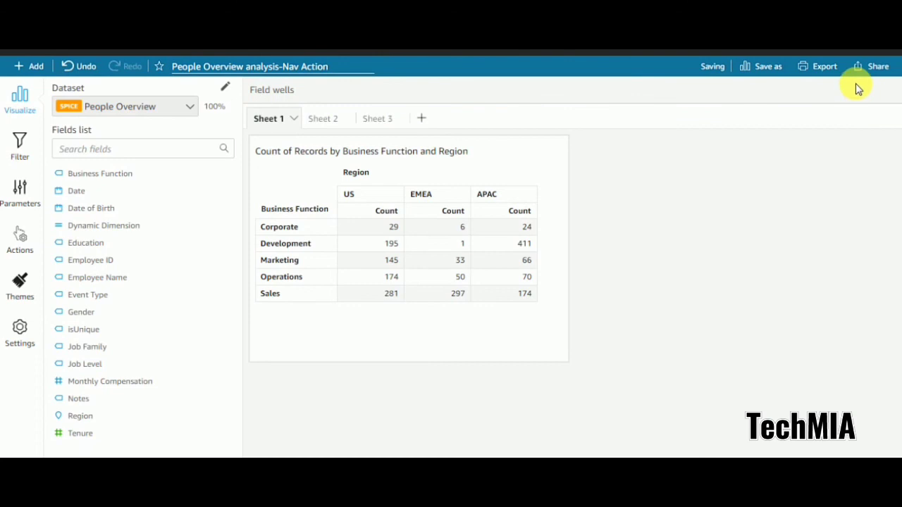
- Start publishing a new dashboard from the analysis, naming it People Overview analysis-Nav Action
click(872, 71)
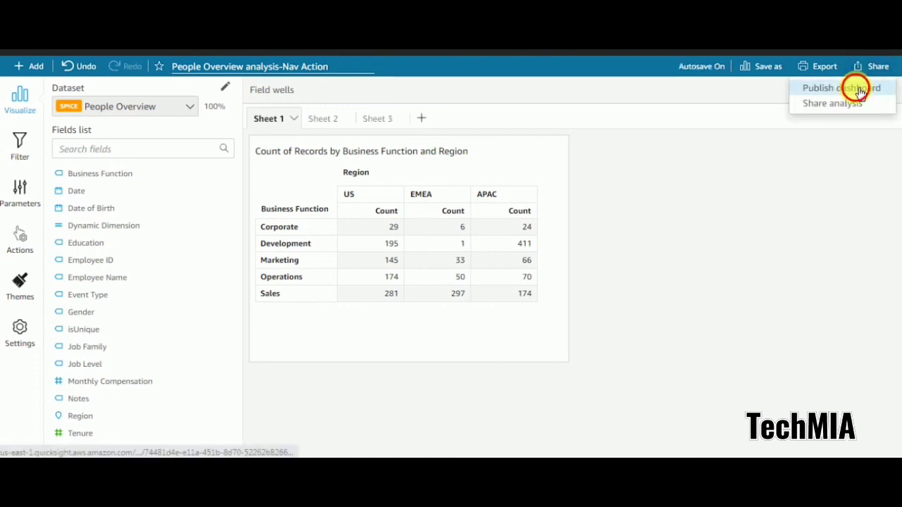
click(854, 89)
click(373, 128)
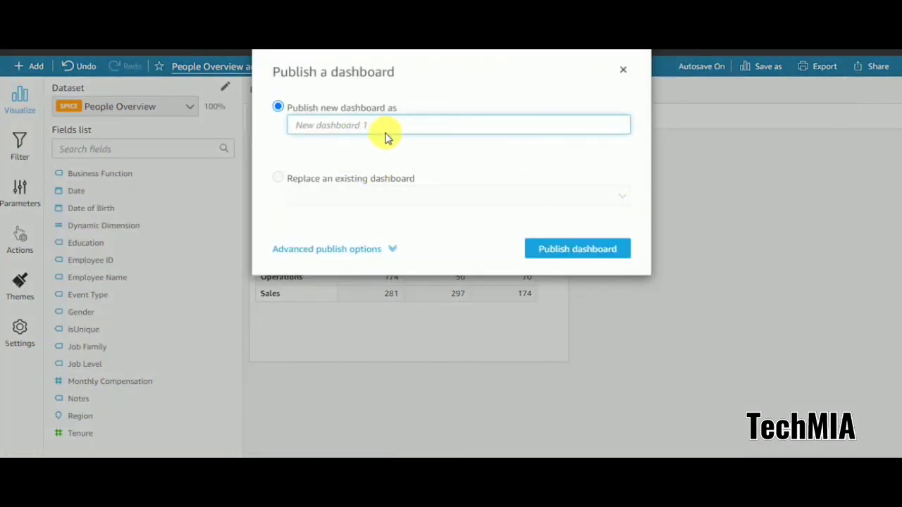
key(ctrl+v)
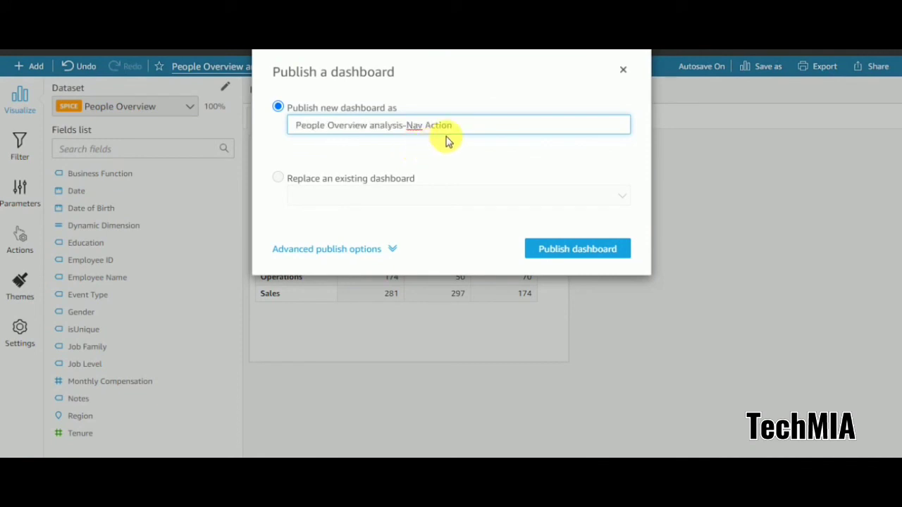
- Publish the dashboard with its advanced publish options left as set, and dismiss the sharing dialog without adding anyone
click(391, 251)
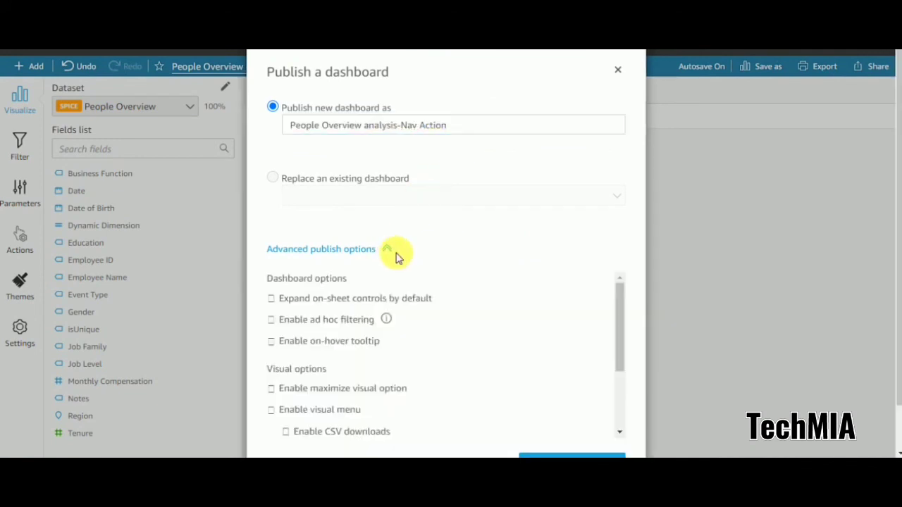
scroll(356, 381, down, 3)
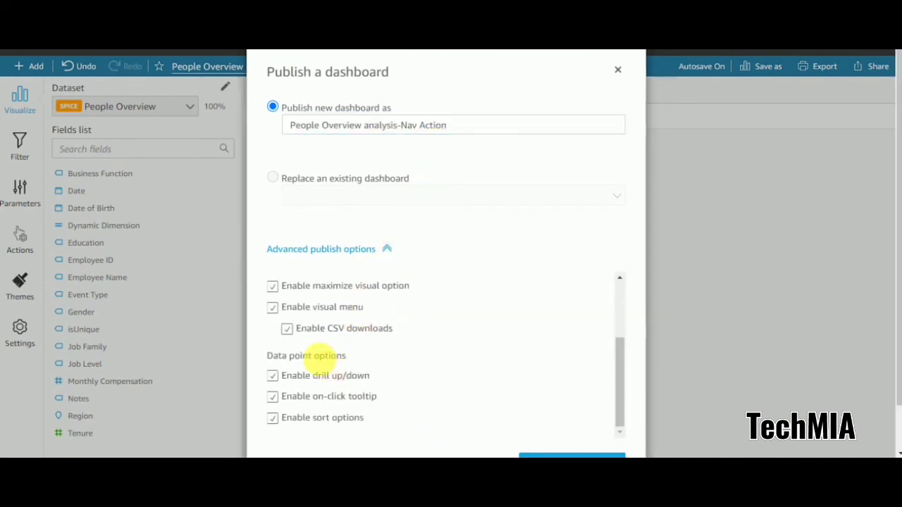
scroll(356, 319, up, 3)
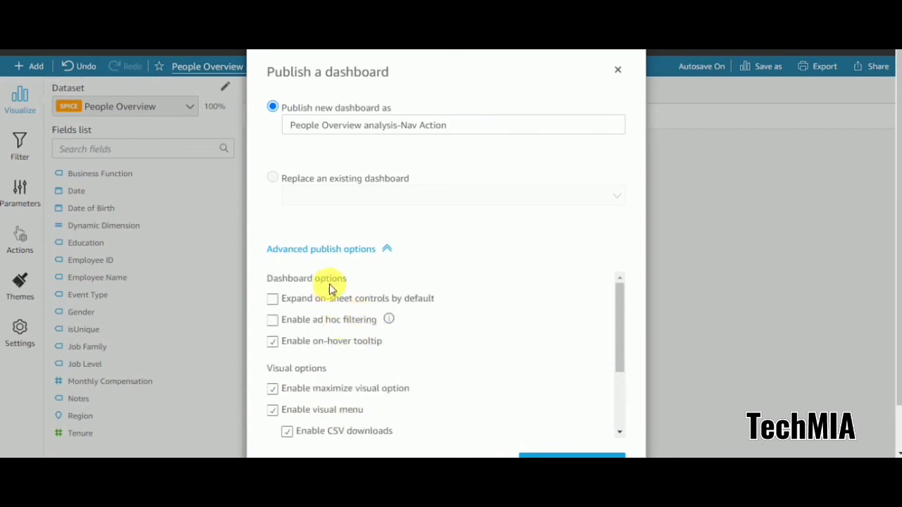
scroll(398, 279, down, 3)
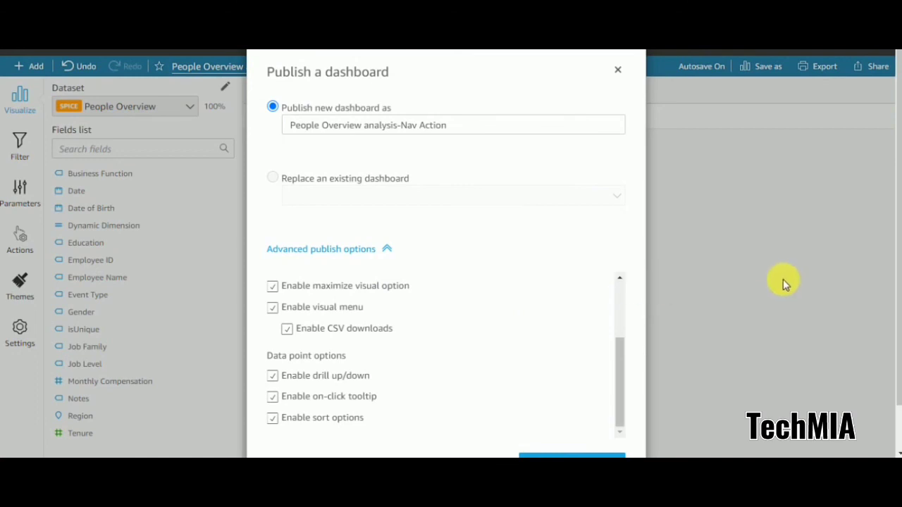
scroll(891, 220, down, 2)
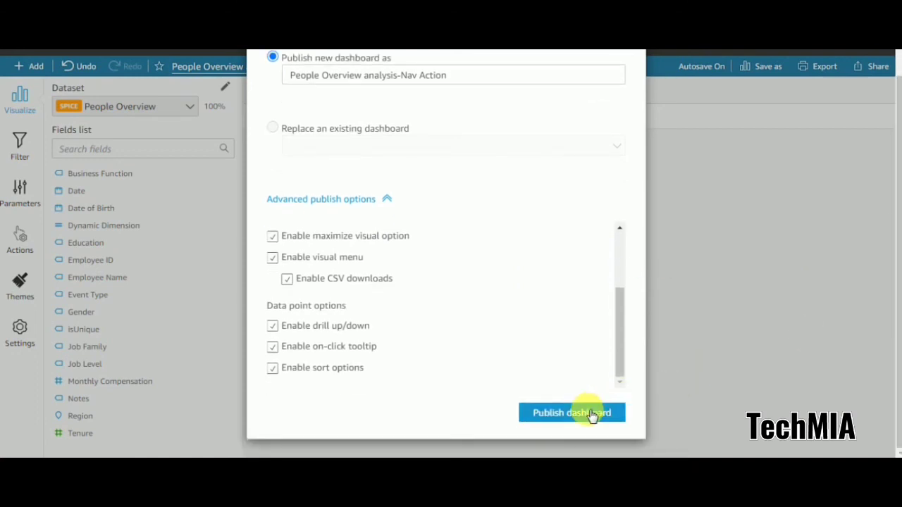
click(384, 197)
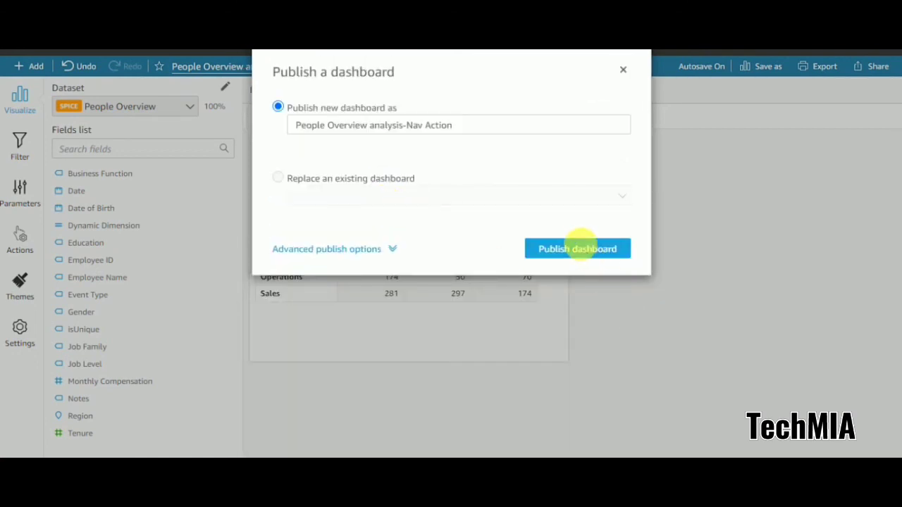
click(582, 250)
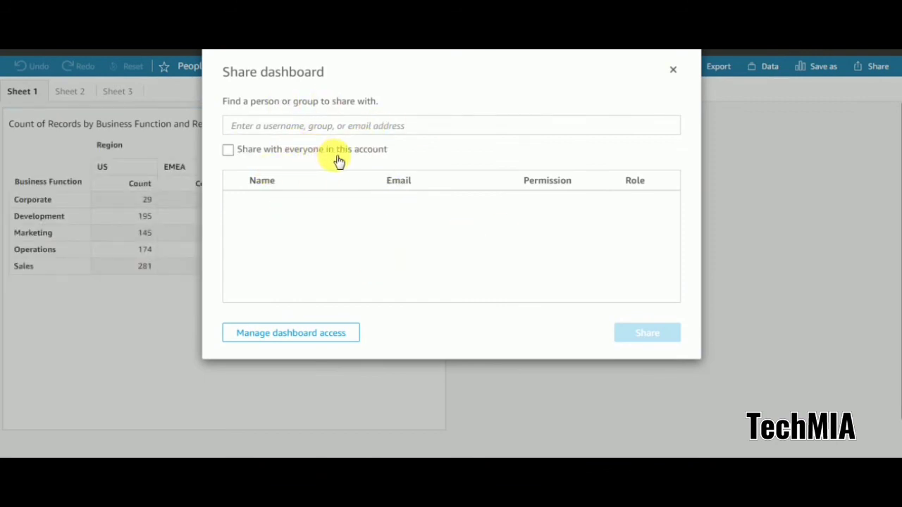
click(341, 127)
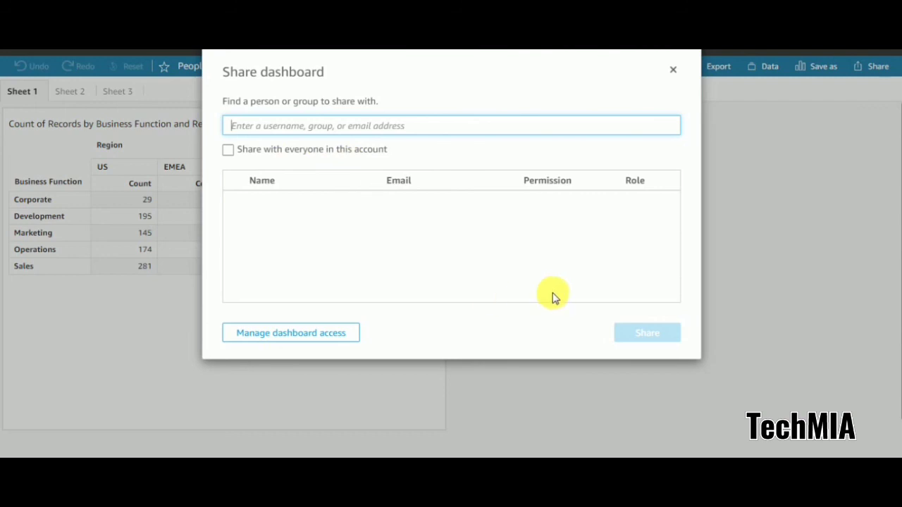
click(673, 71)
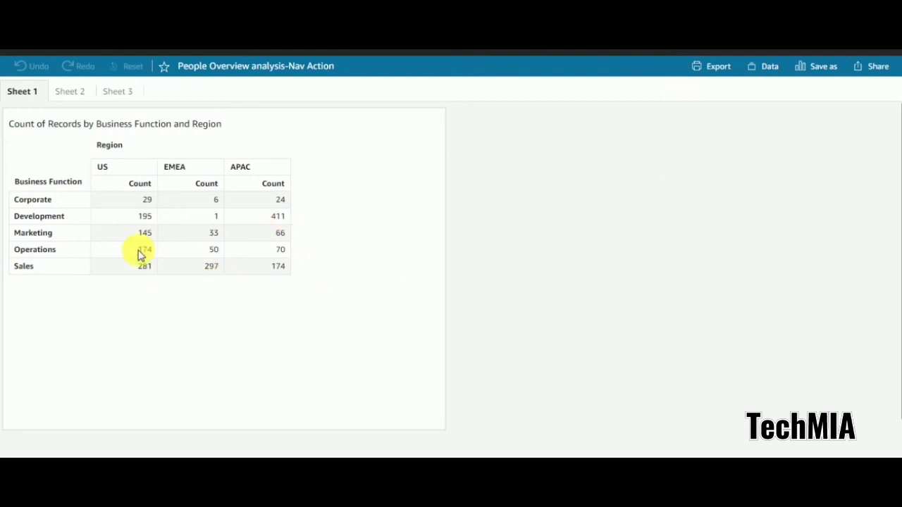
- Test the published dashboard by running Action 1 on the Development count for EMEA and drilling from the Sheet 2 employee row to Sheet 3
click(215, 220)
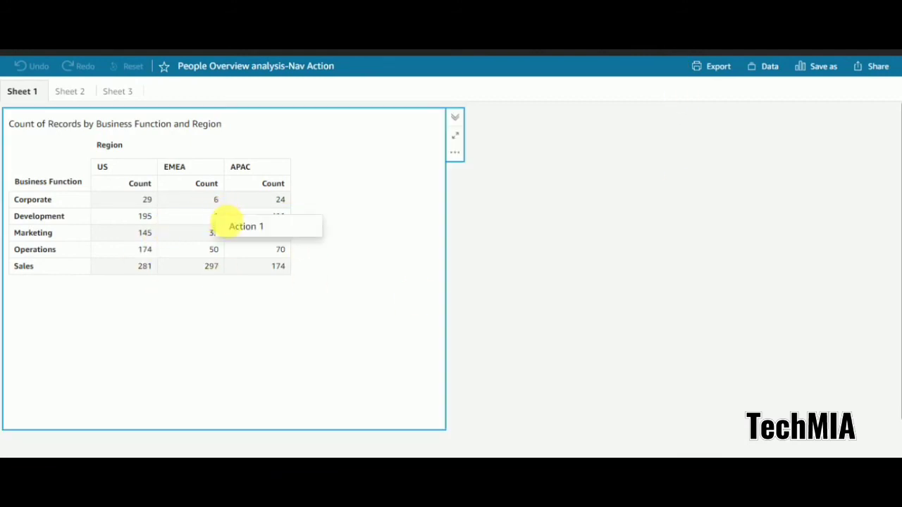
click(238, 227)
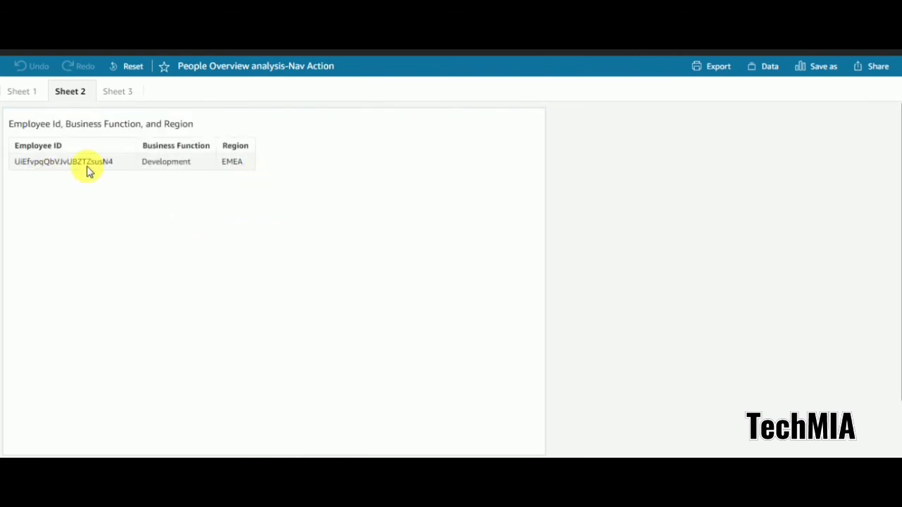
click(74, 164)
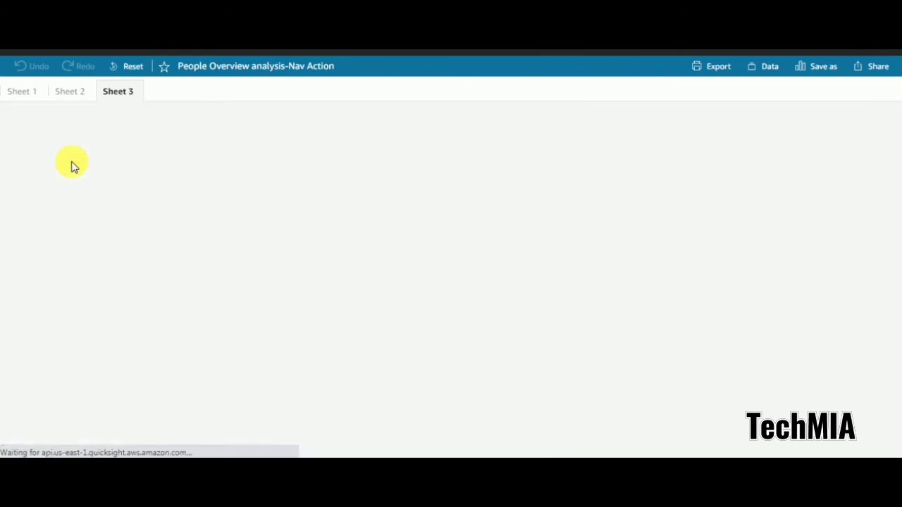